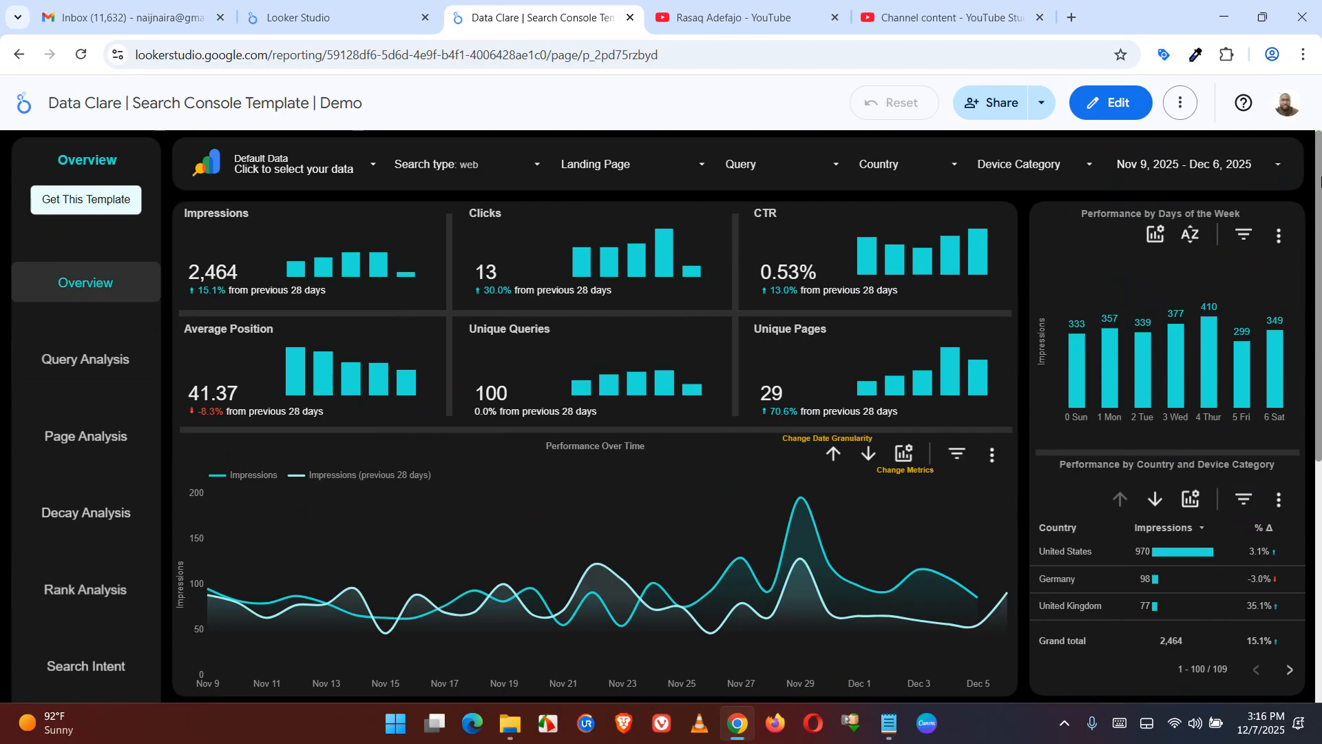
# Start a copy of the report and create a new Search Console data source in place of the original URL source
pyautogui.click(1183, 107)
pyautogui.click(1112, 177)
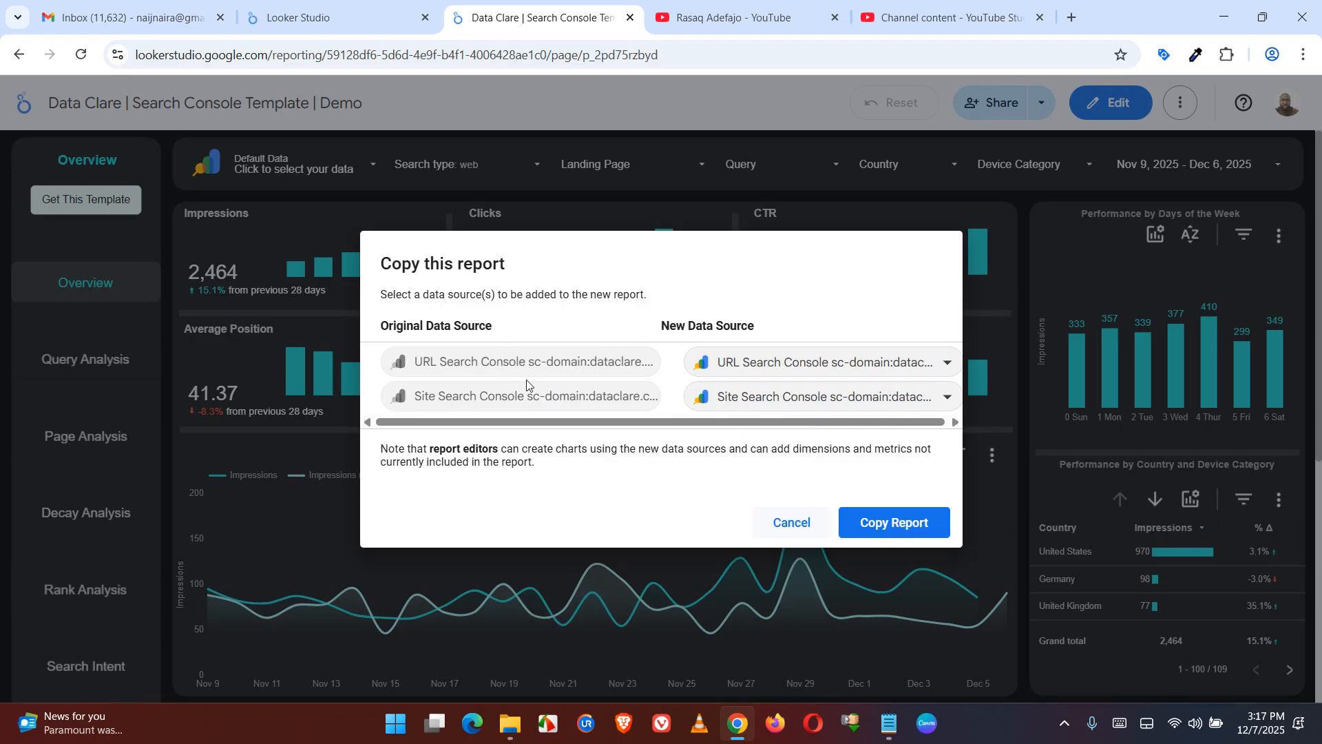
pyautogui.click(839, 365)
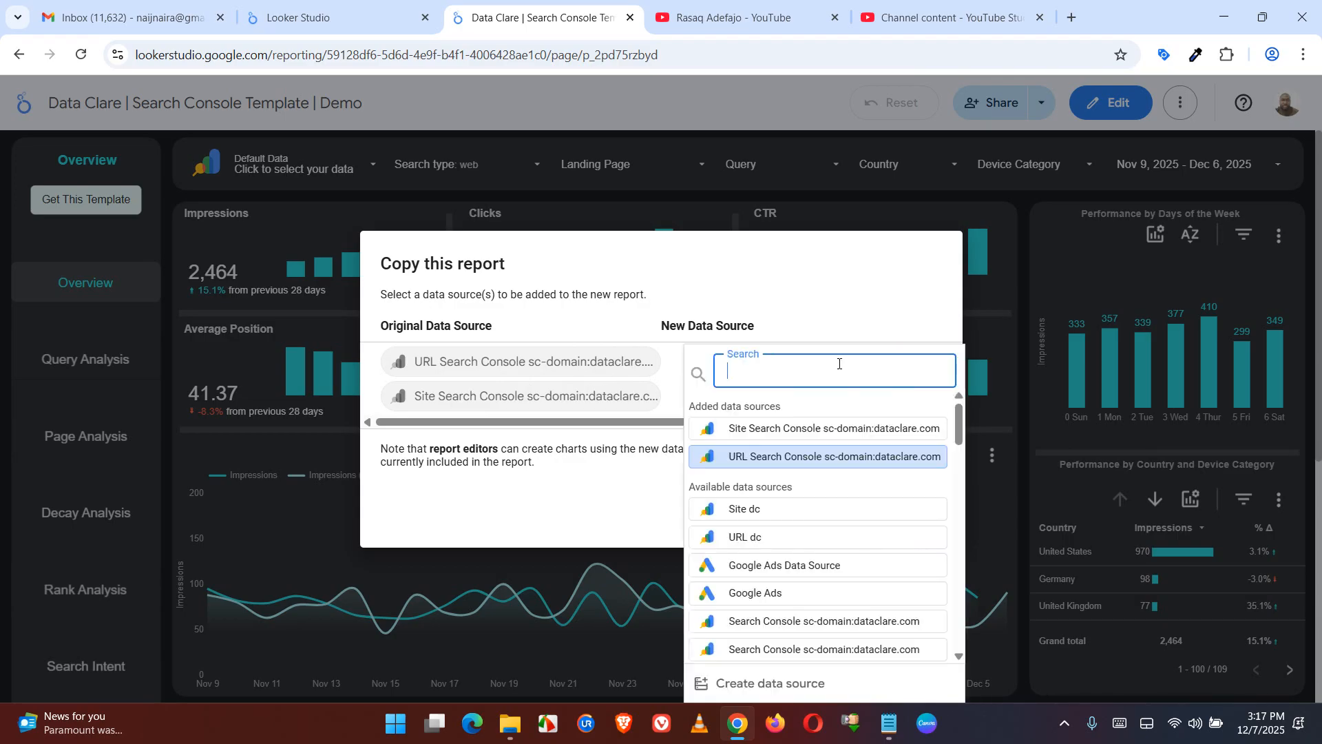
pyautogui.click(745, 684)
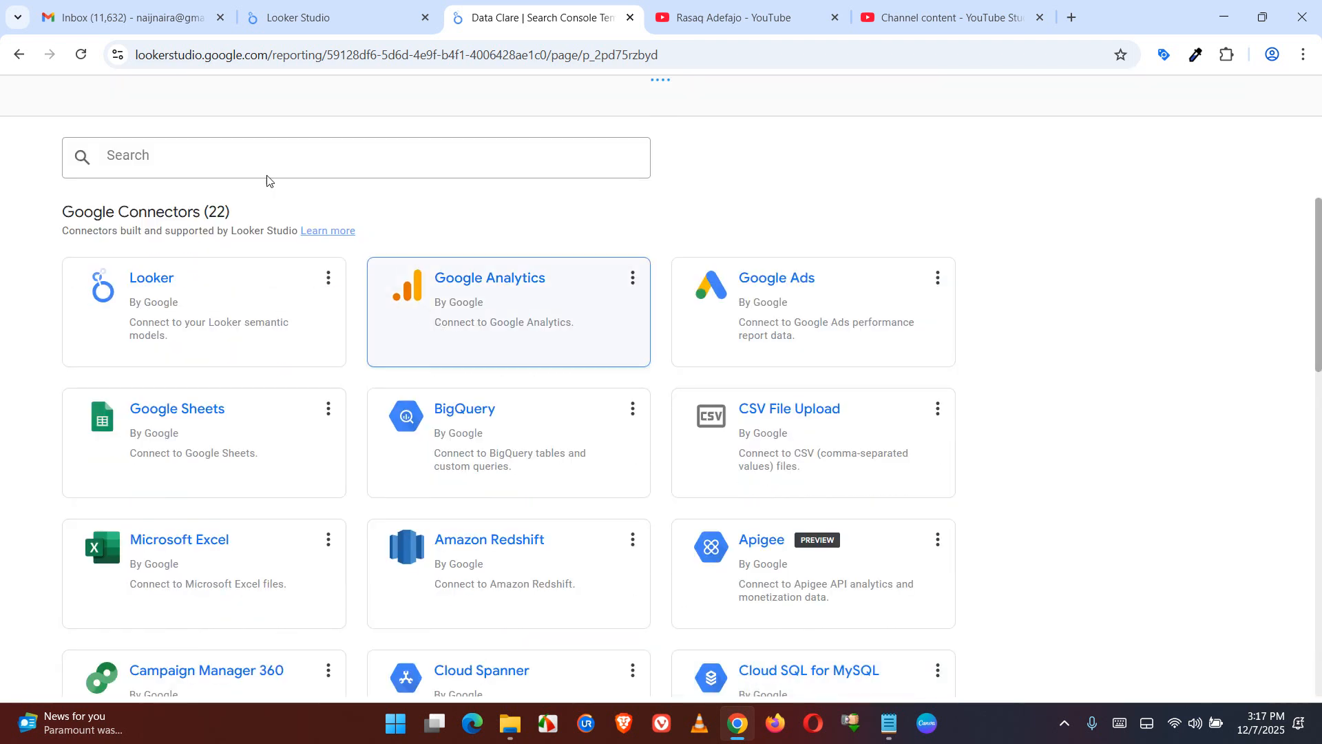
pyautogui.click(228, 157)
pyautogui.moveTo(1321, 339); pyautogui.dragTo(1321, 491)
pyautogui.click(813, 638)
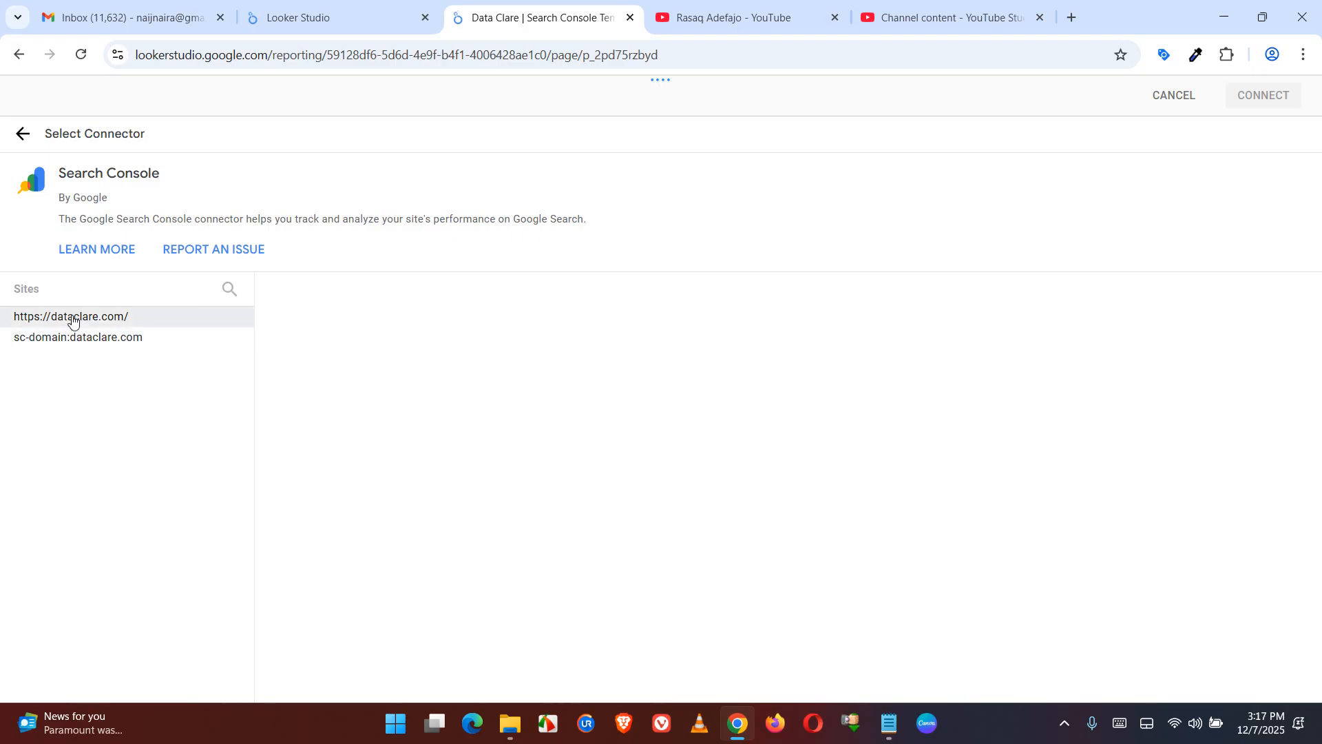
pyautogui.click(73, 342)
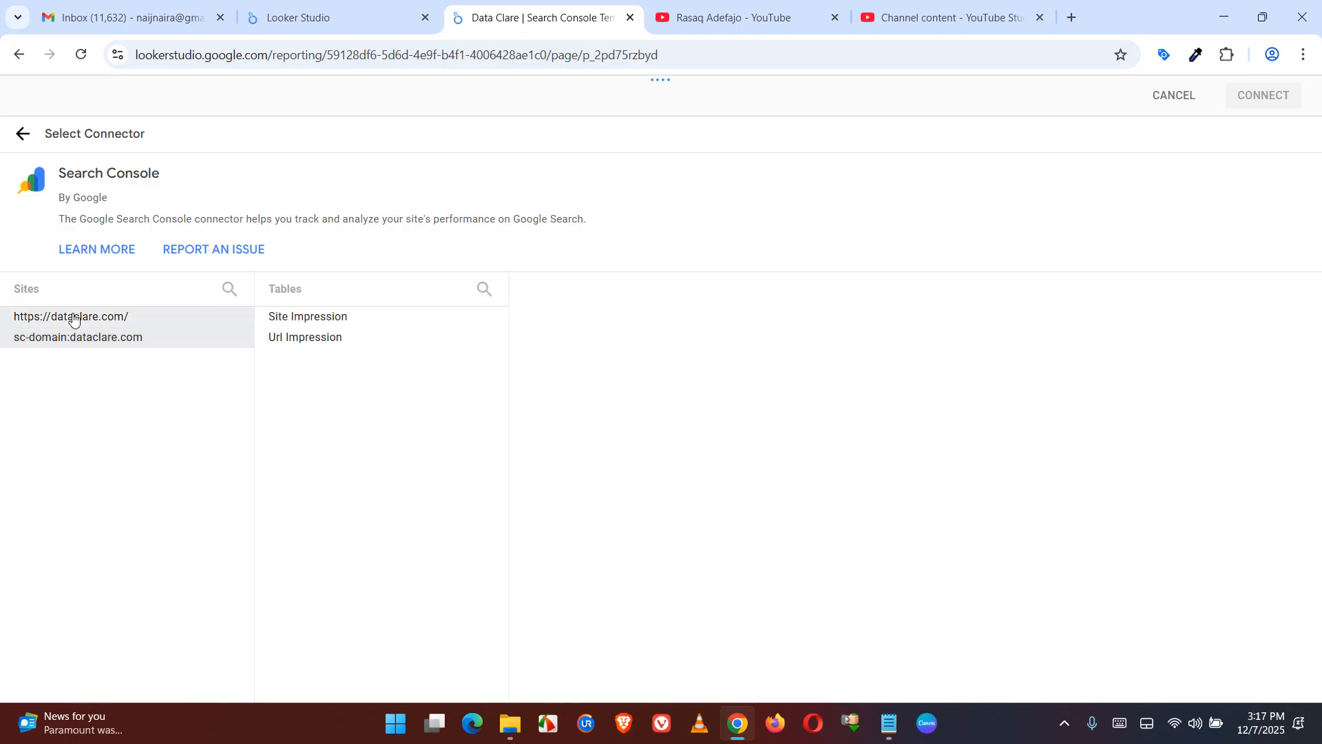
pyautogui.click(74, 319)
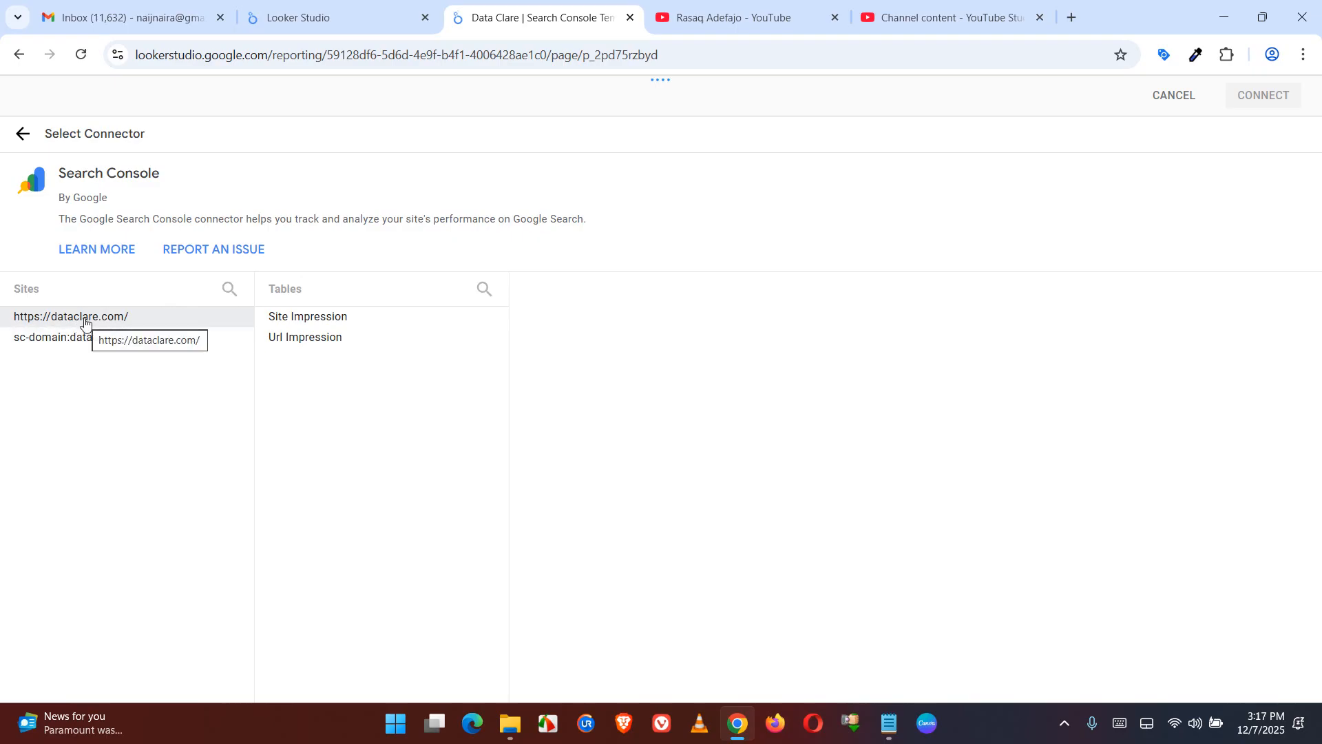
pyautogui.click(282, 341)
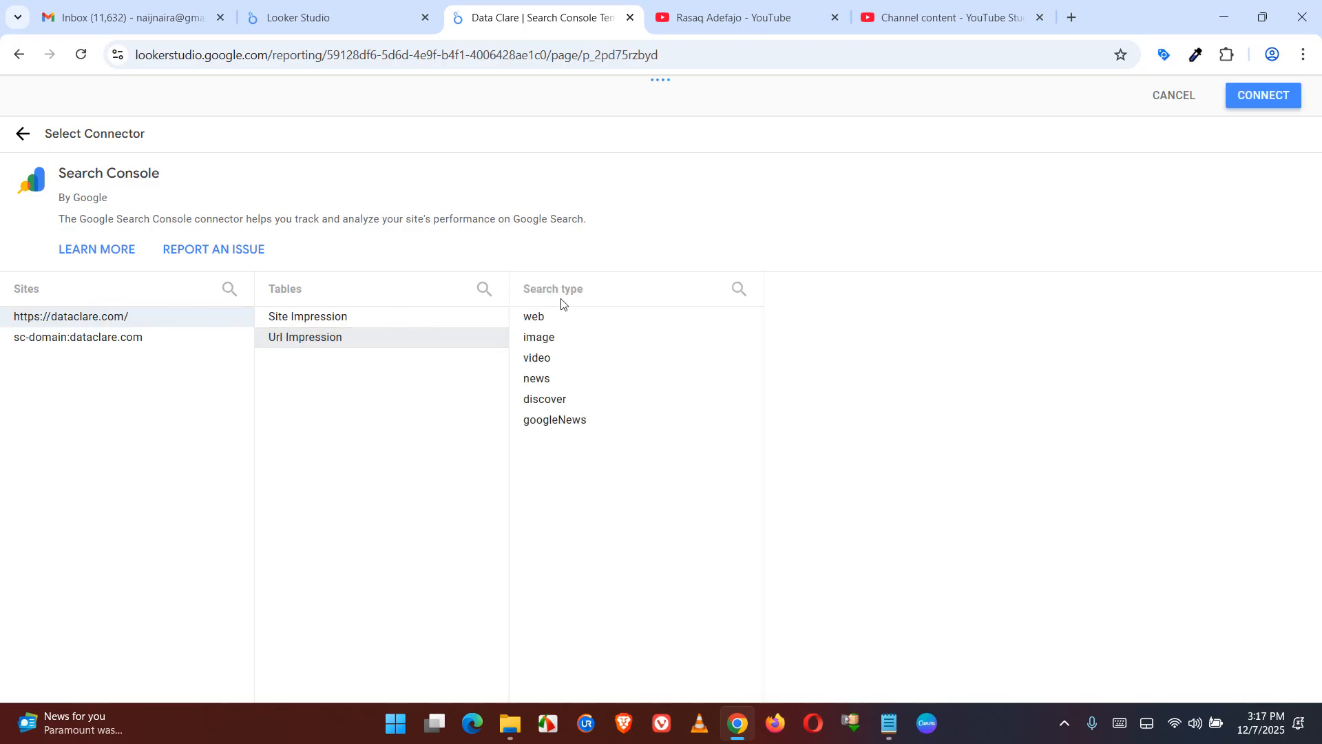
pyautogui.click(573, 322)
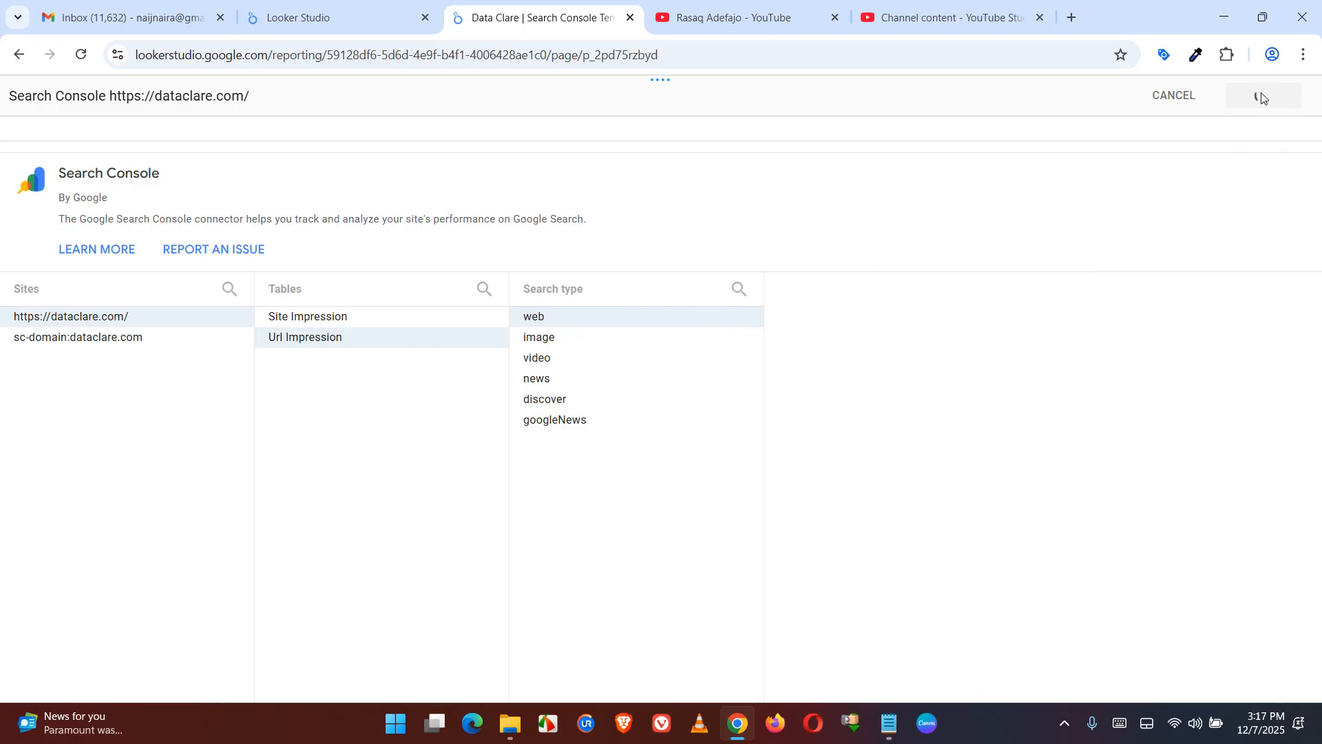
# Prefix the data source's name with "url" and add it to the report
pyautogui.click(11, 95)
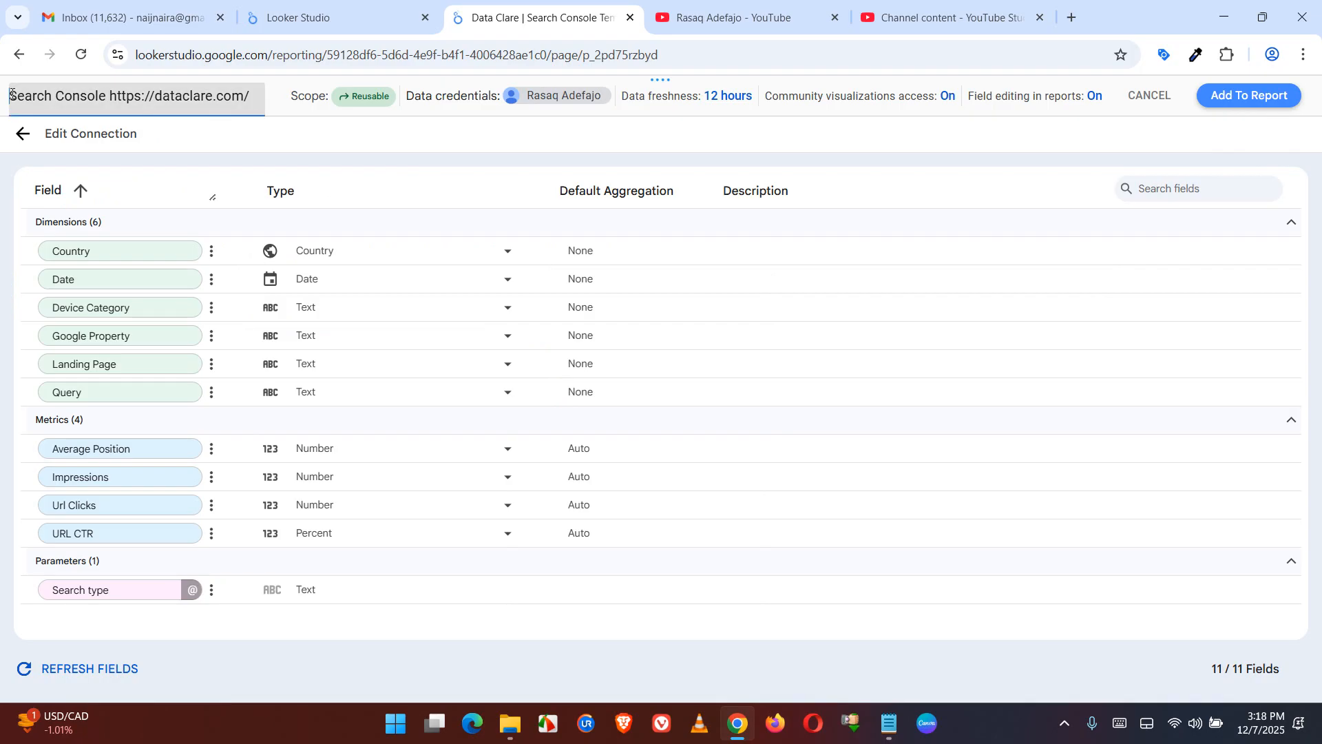
pyautogui.write('Url')
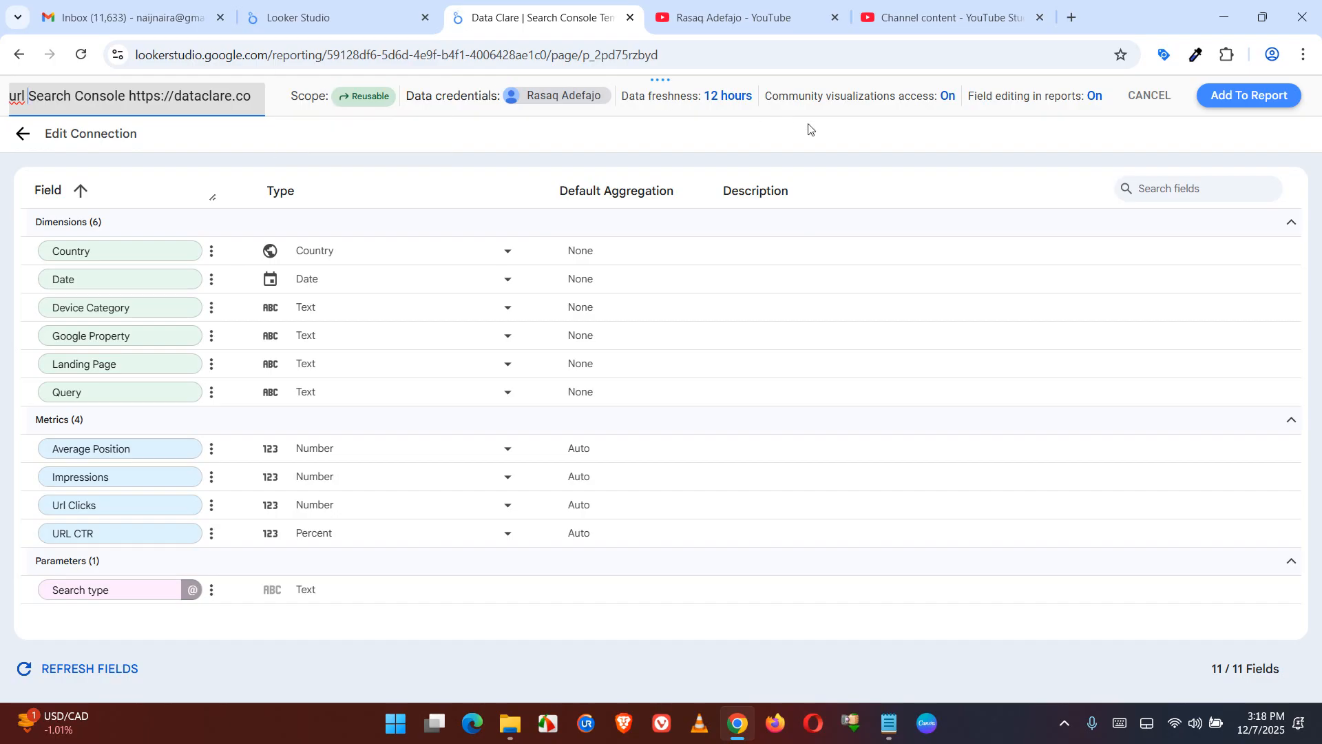
pyautogui.click(823, 136)
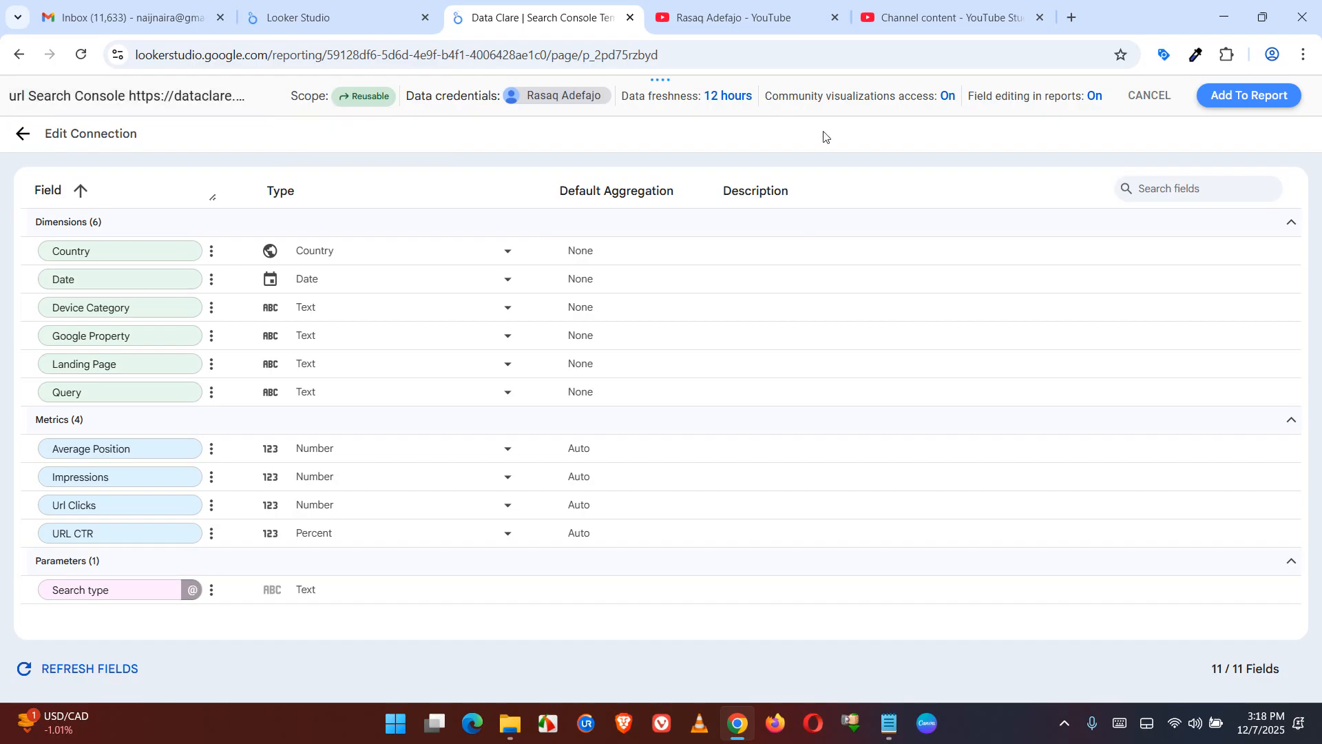
pyautogui.click(1251, 97)
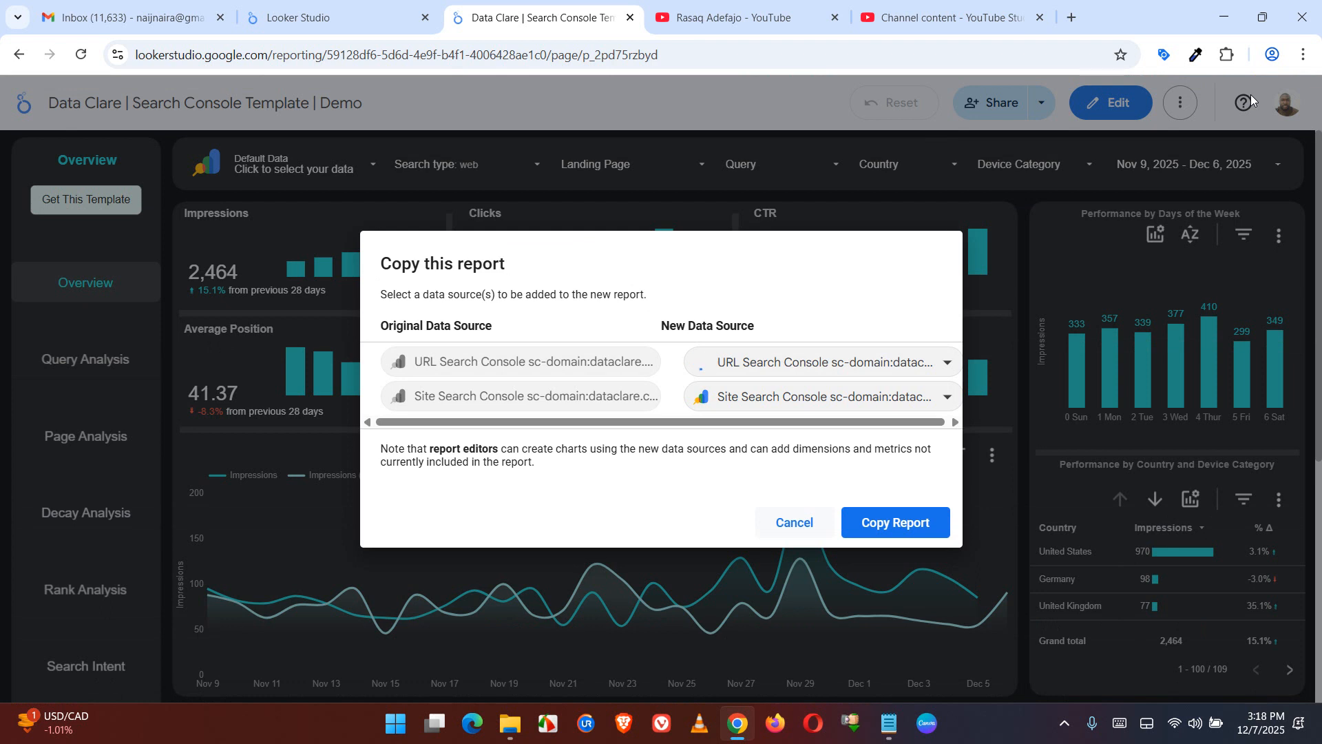
pyautogui.click(784, 396)
pyautogui.click(746, 682)
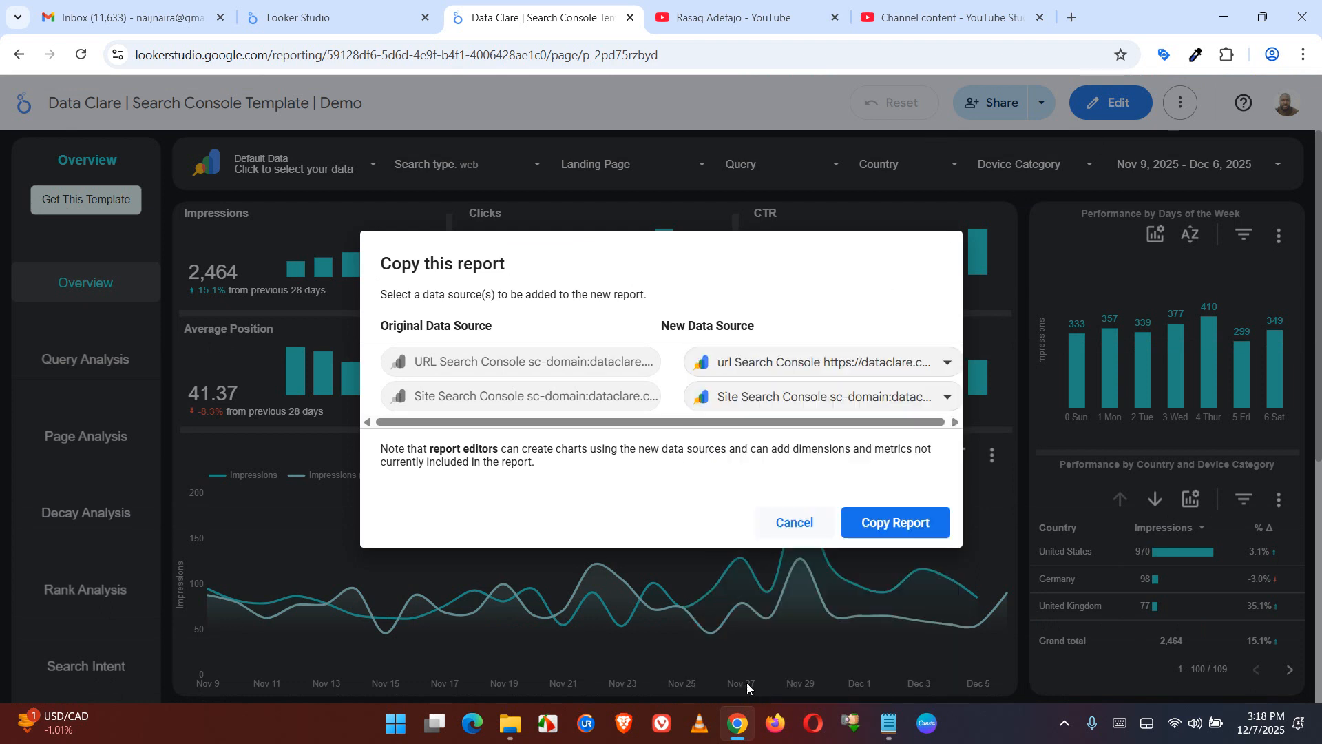
pyautogui.moveTo(1320, 269); pyautogui.dragTo(1319, 469)
pyautogui.click(877, 443)
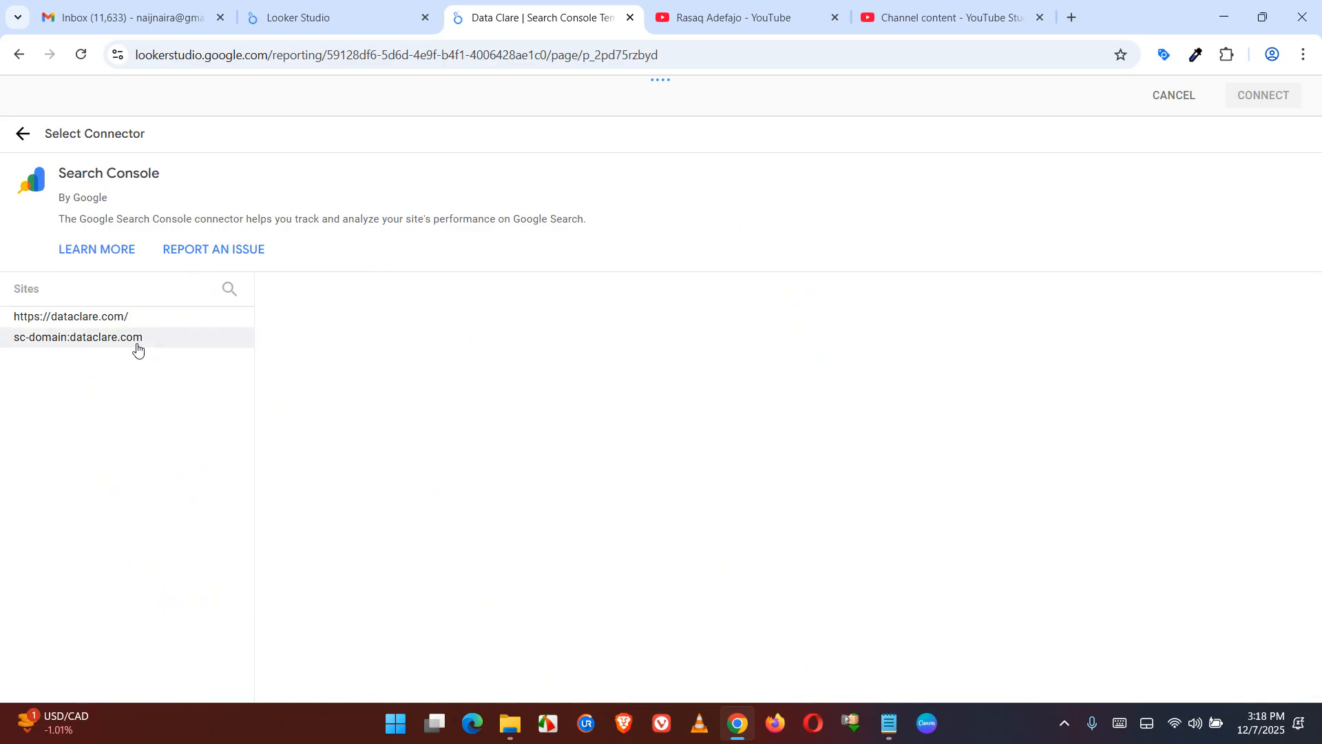
pyautogui.click(92, 321)
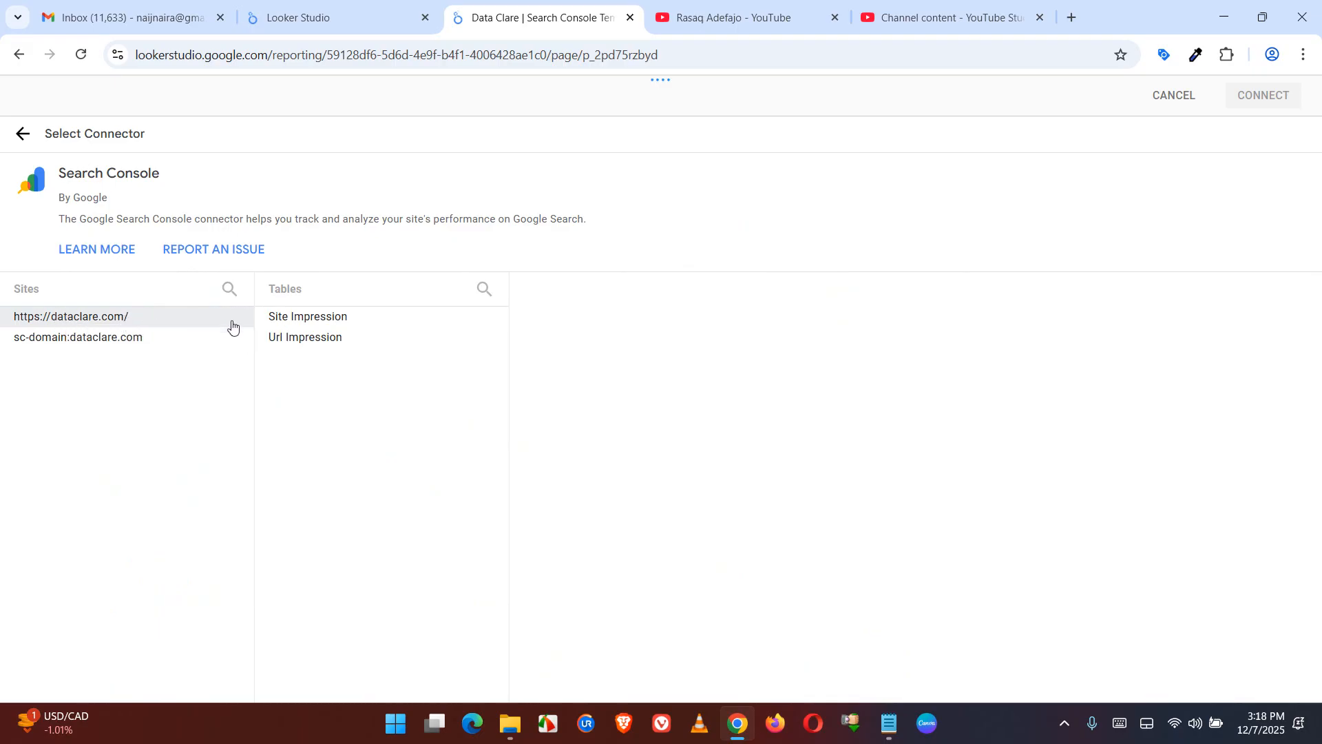
pyautogui.click(303, 319)
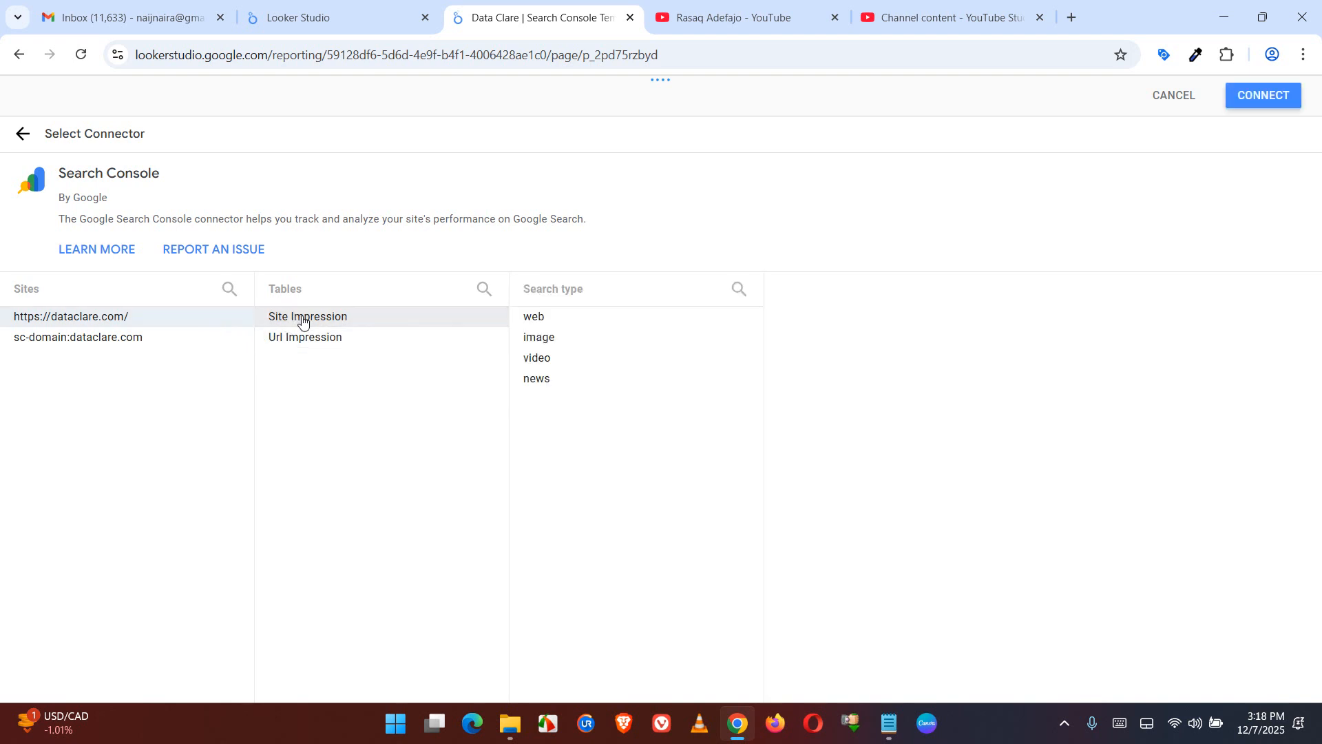
pyautogui.click(556, 318)
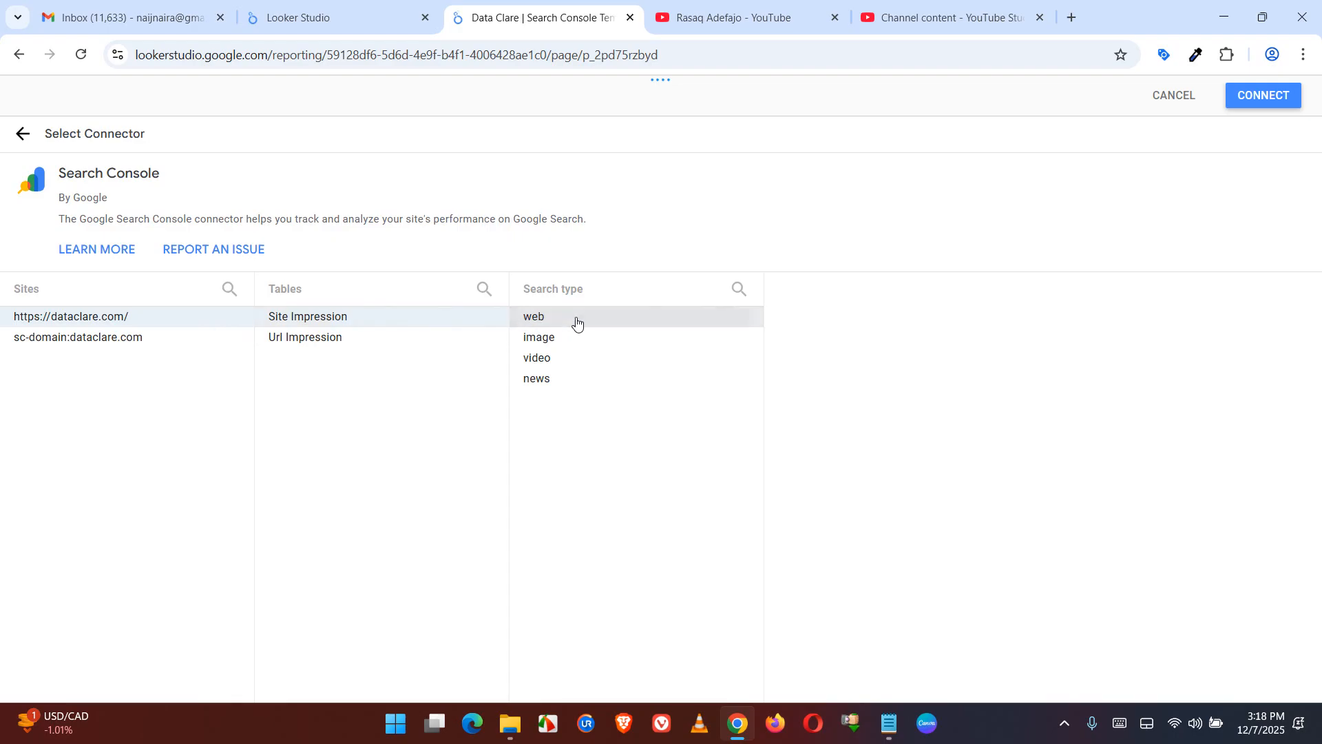
pyautogui.click(1263, 96)
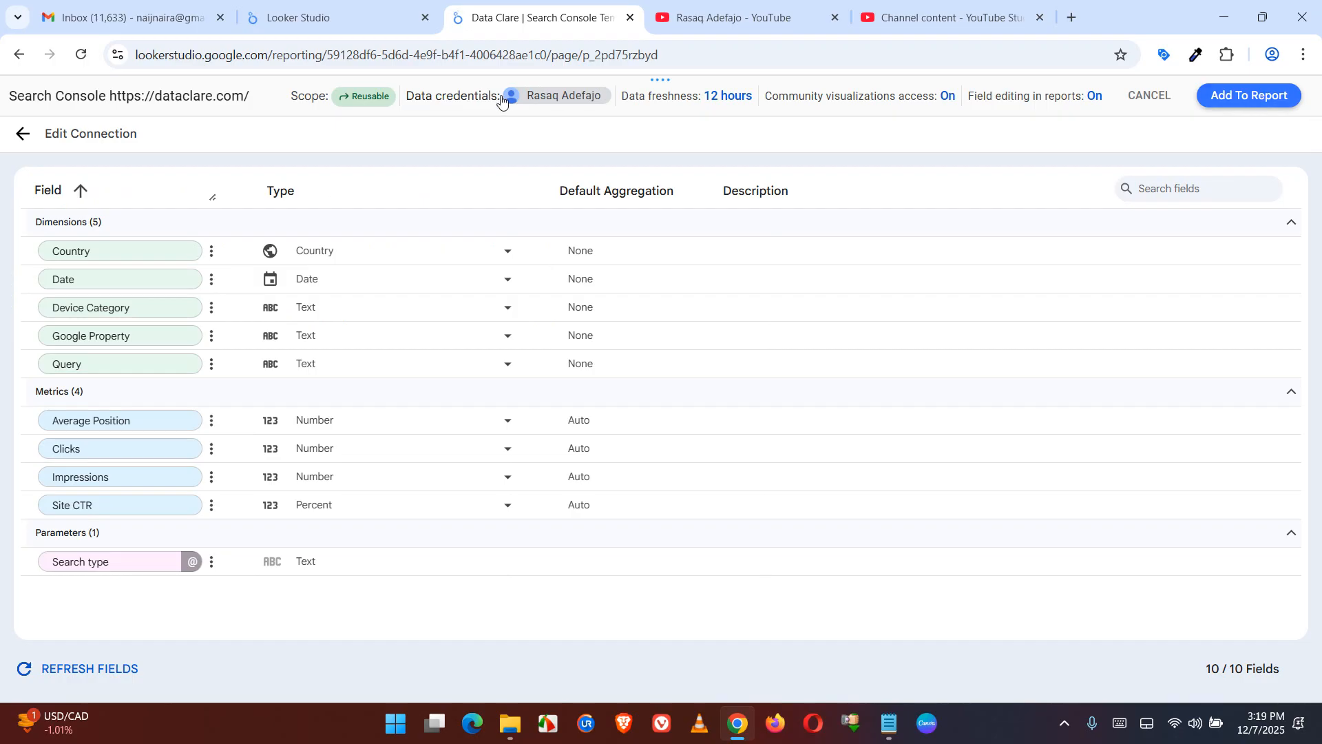
# Prefix the new data source's name with "site" and add it to the report
pyautogui.click(9, 94)
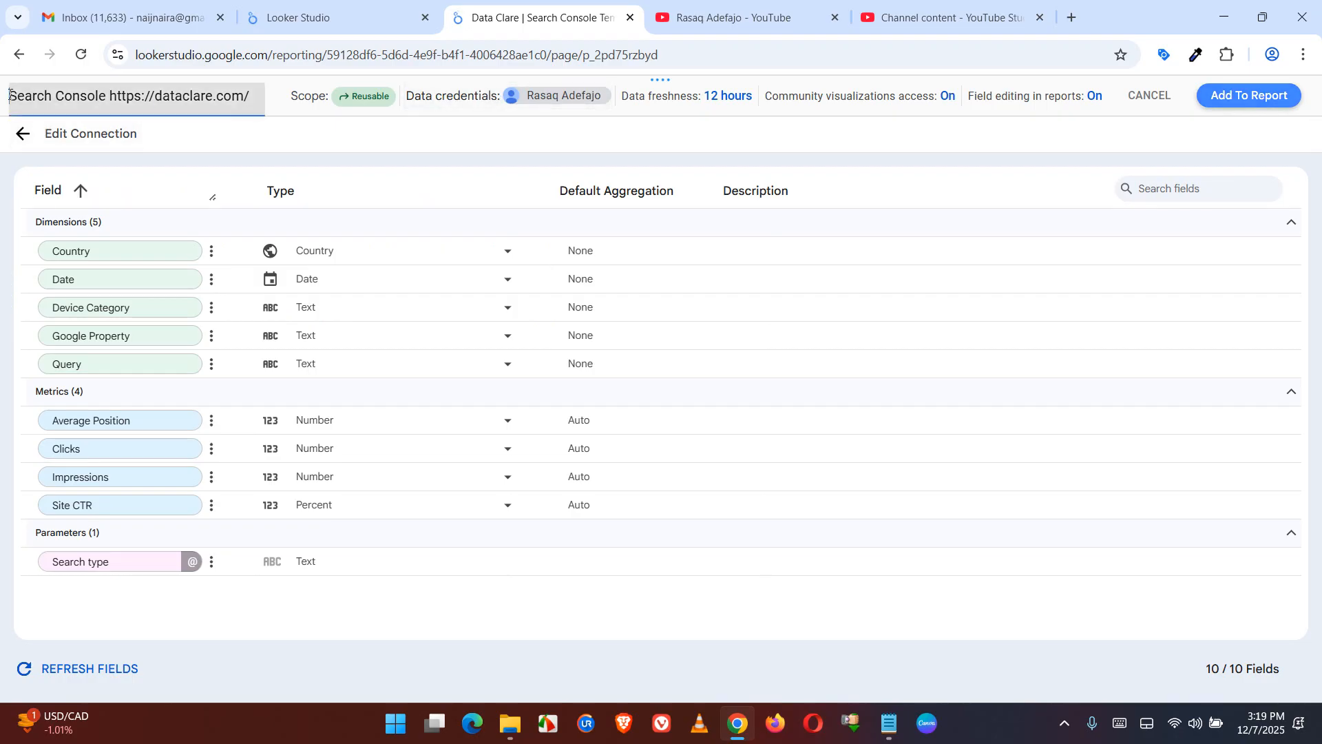
pyautogui.write('Site')
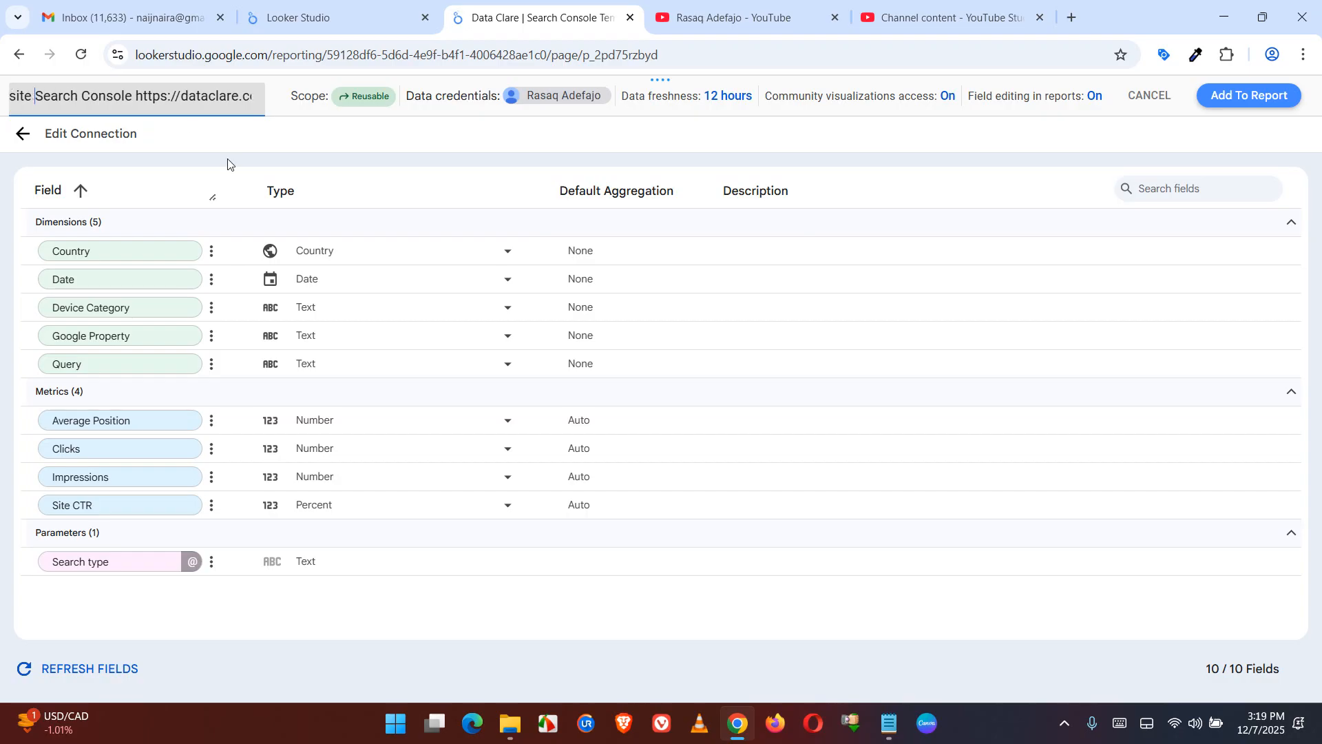
pyautogui.press('Return')
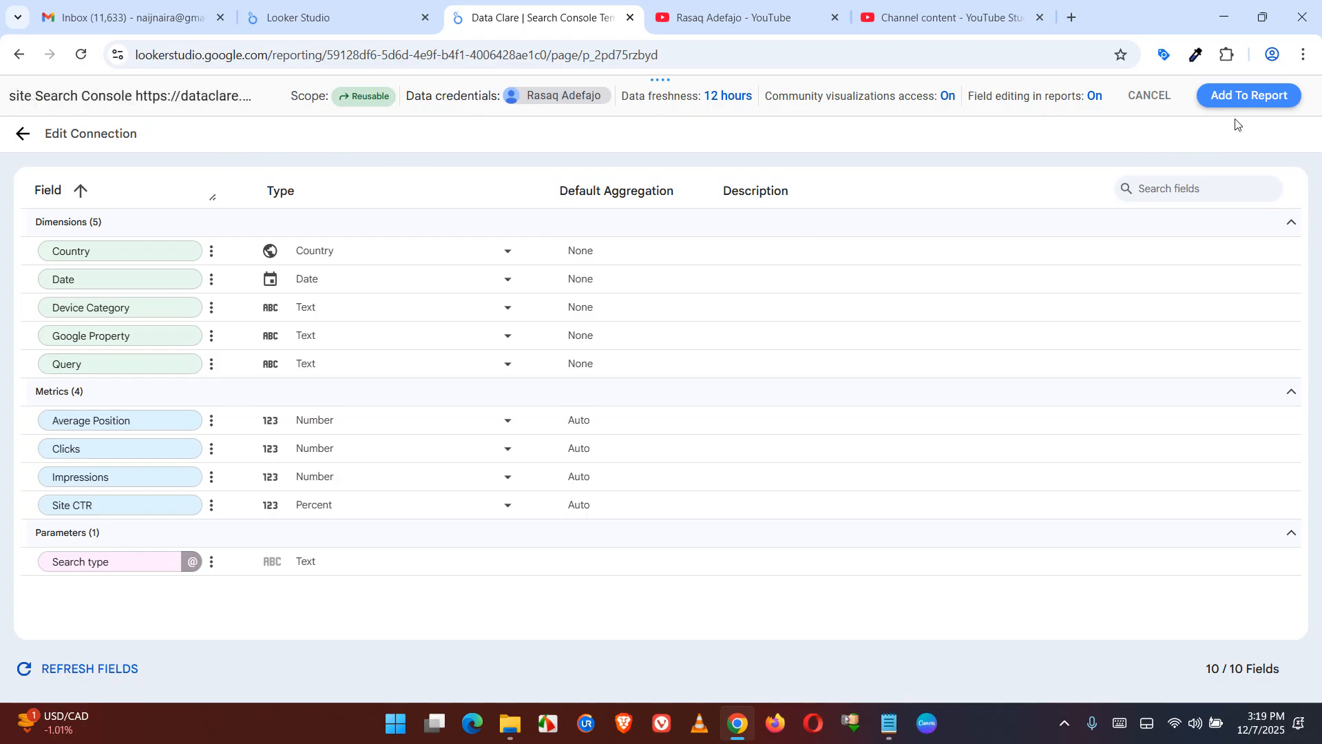
pyautogui.click(1254, 98)
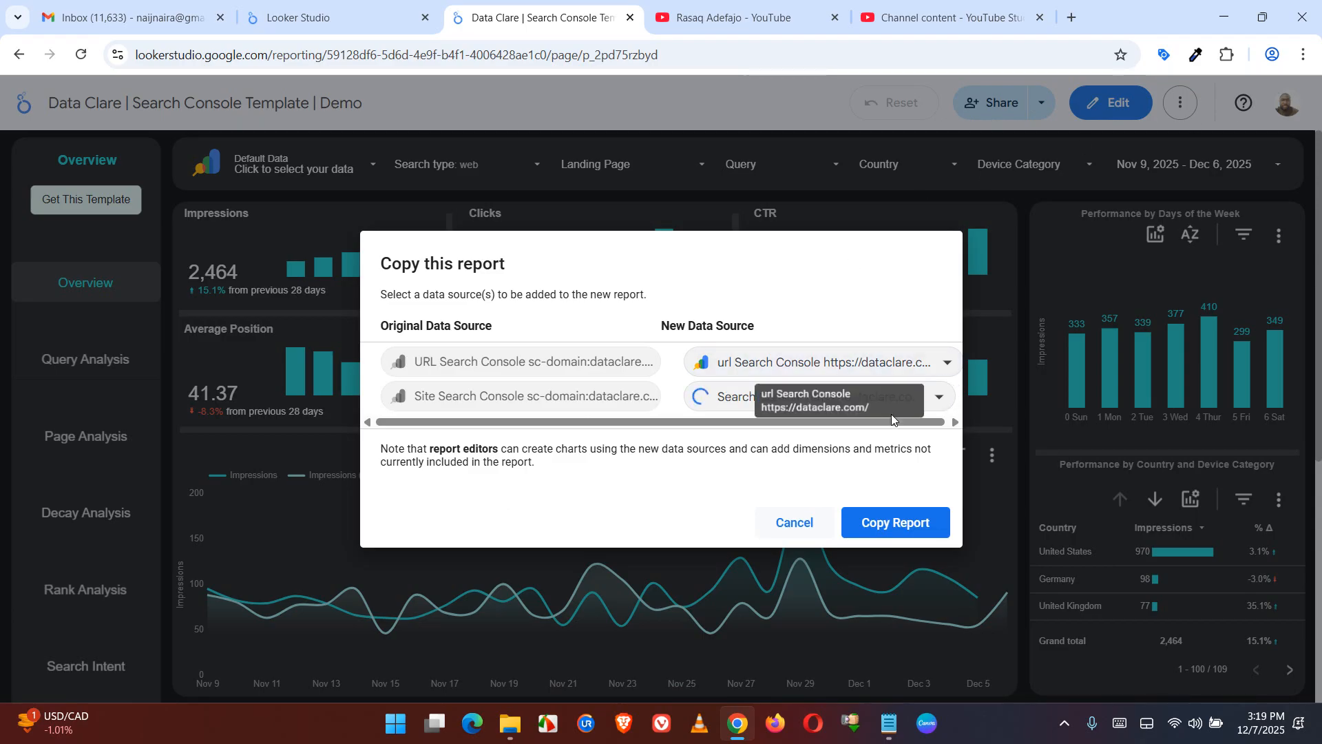
# Copy the report with the two new data sources and view the copy's Brand/Generic page
pyautogui.click(907, 521)
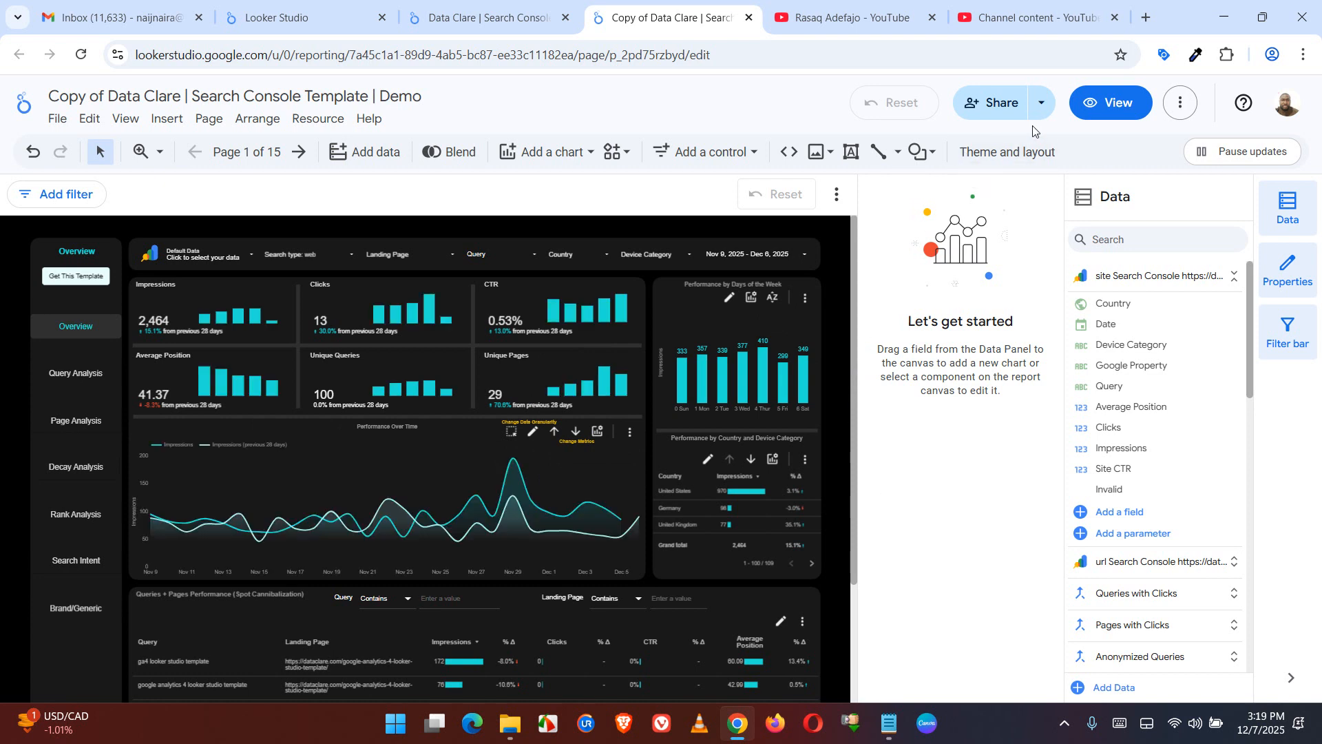
pyautogui.click(1095, 117)
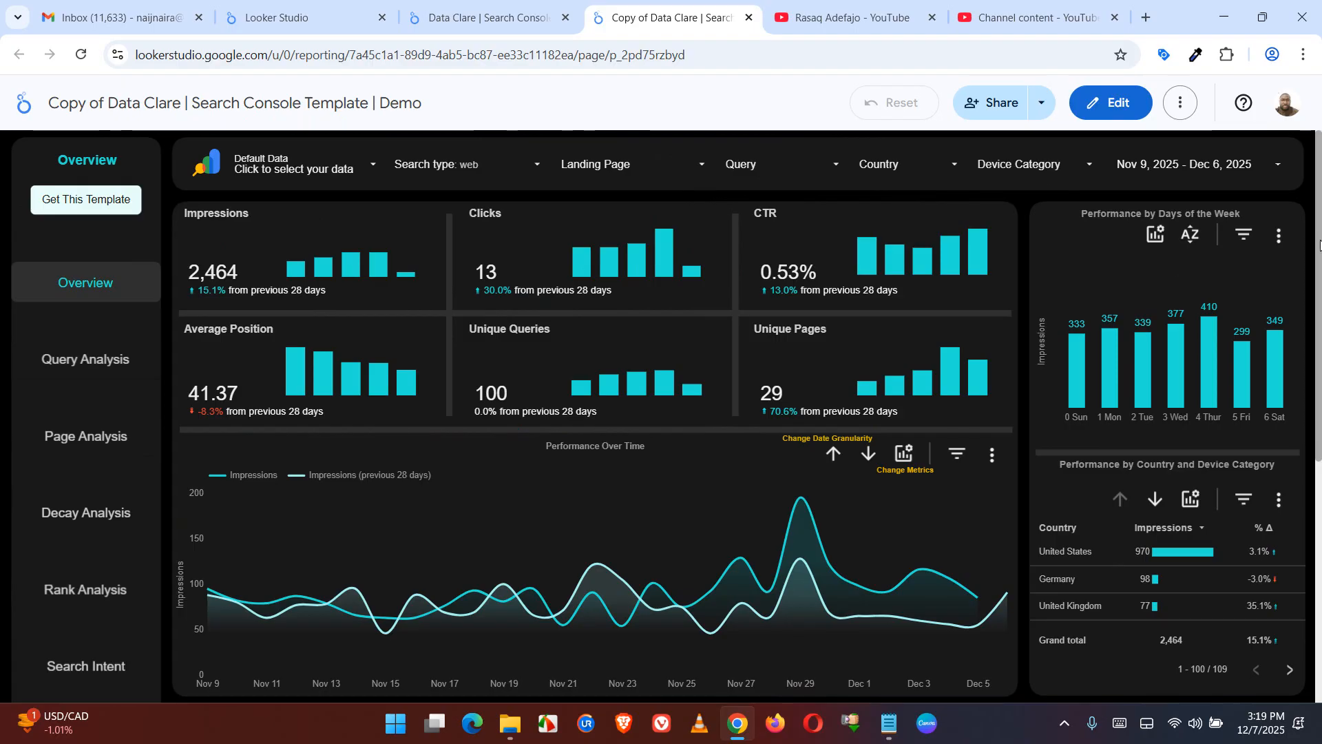
pyautogui.moveTo(1320, 314)
pyautogui.mouseDown()
pyautogui.moveTo(1321, 608)
pyautogui.moveTo(1320, 337)
pyautogui.mouseUp()
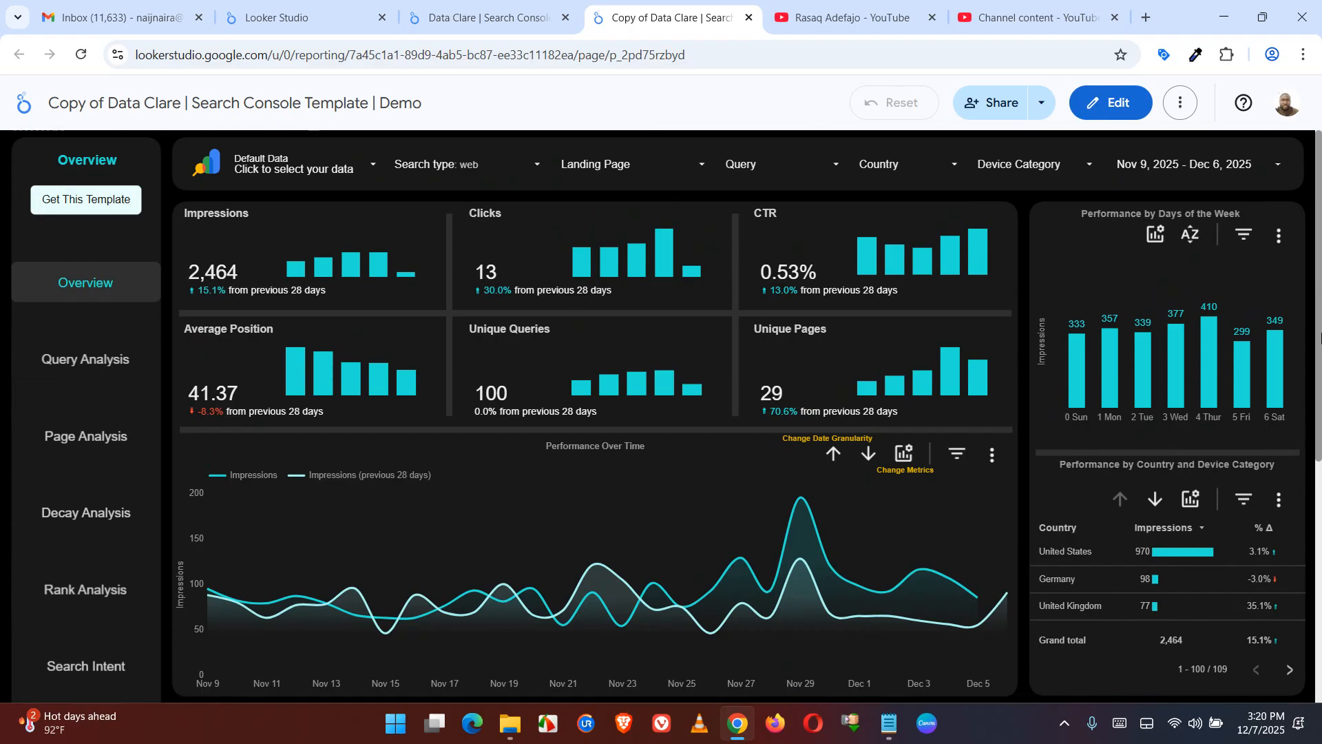
pyautogui.scroll(-5, 1320, 338)
pyautogui.click(97, 398)
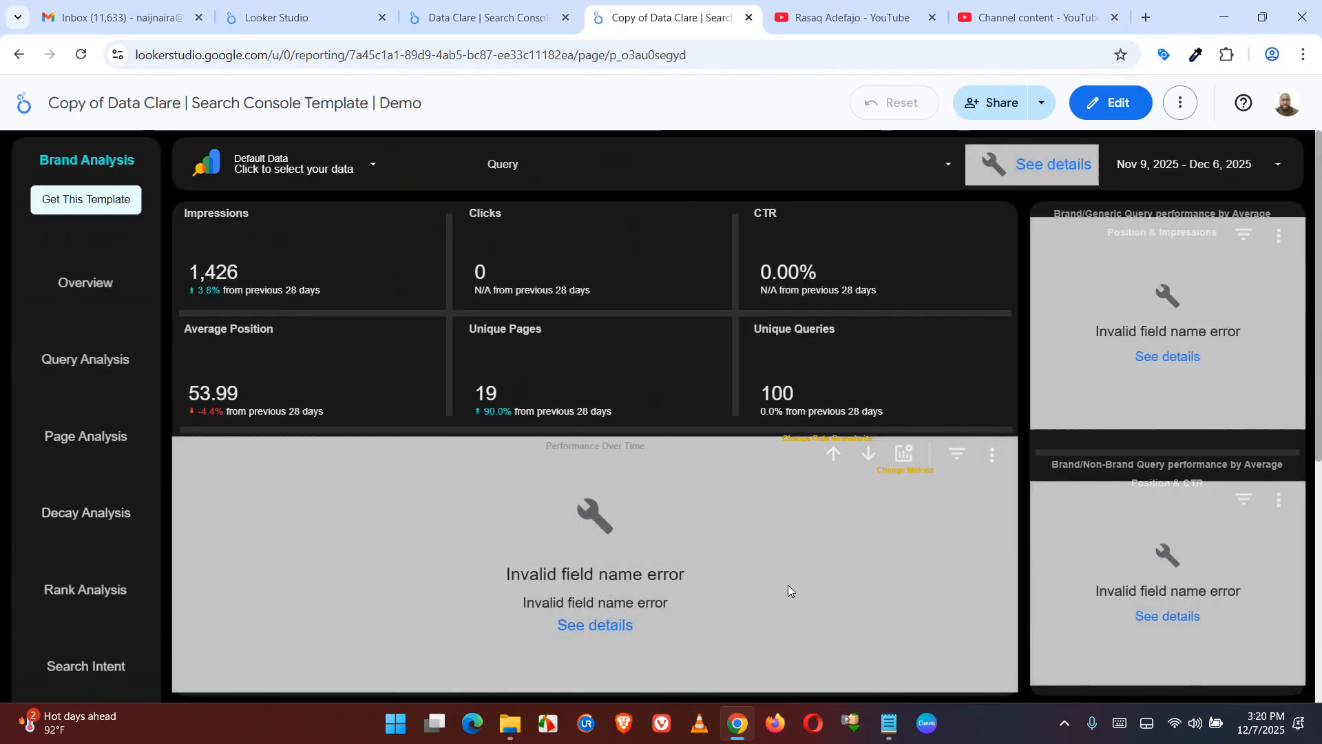
pyautogui.moveTo(1320, 241)
pyautogui.mouseDown()
pyautogui.moveTo(1321, 467)
pyautogui.moveTo(1321, 229)
pyautogui.mouseUp()
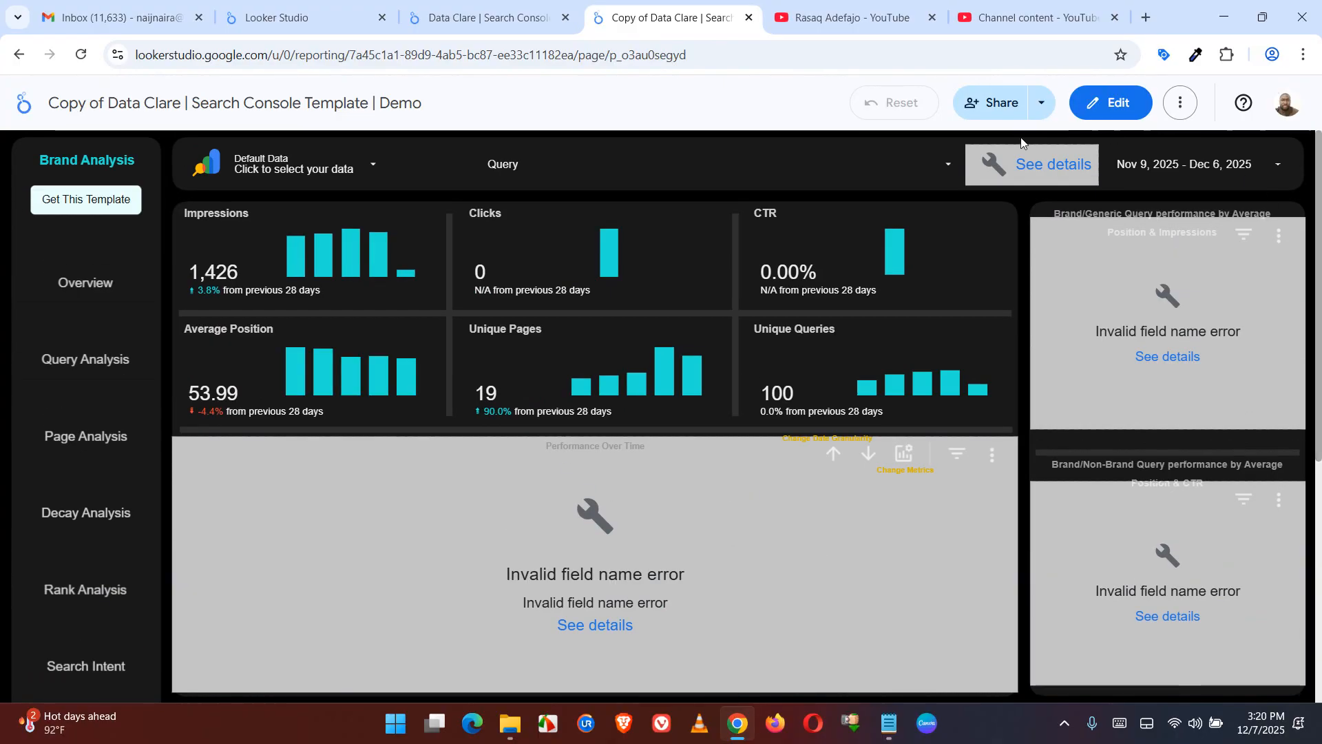
# Switch the copied report to edit mode and open the site Search Console data source for editing
pyautogui.click(1096, 104)
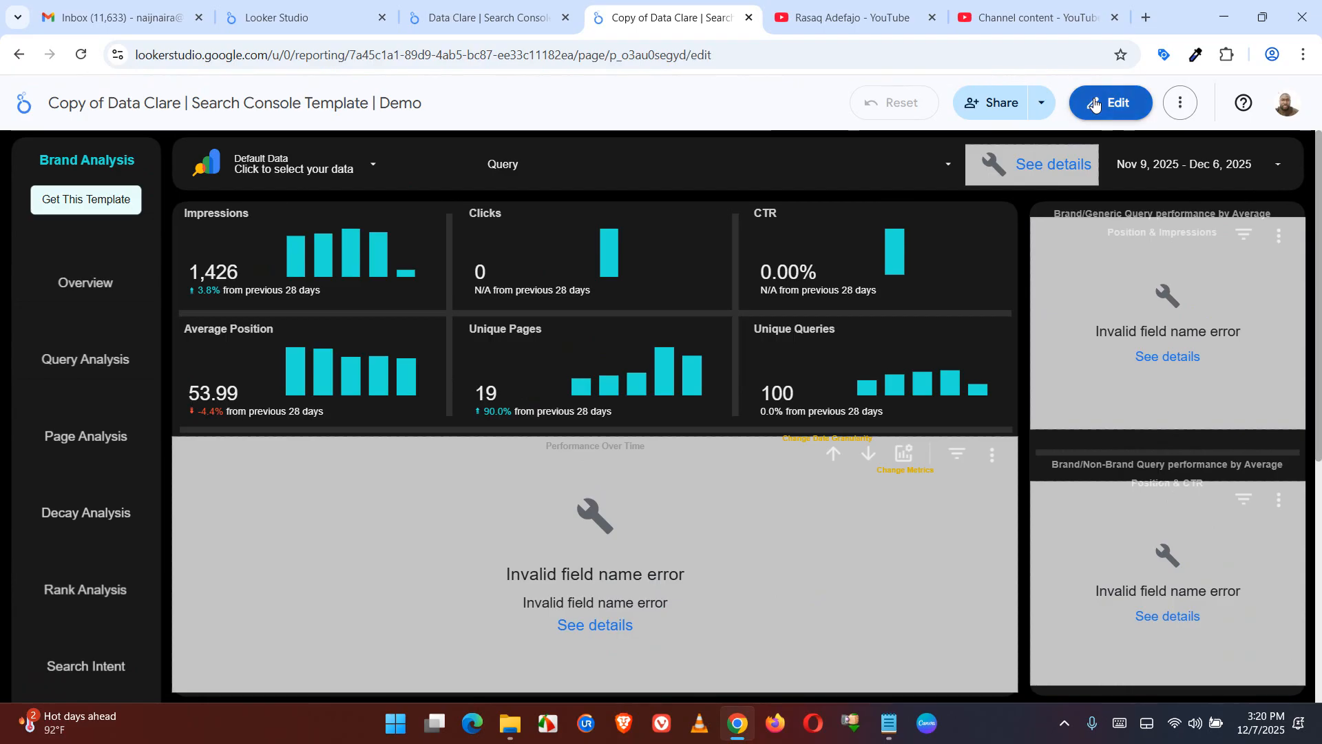
pyautogui.click(319, 117)
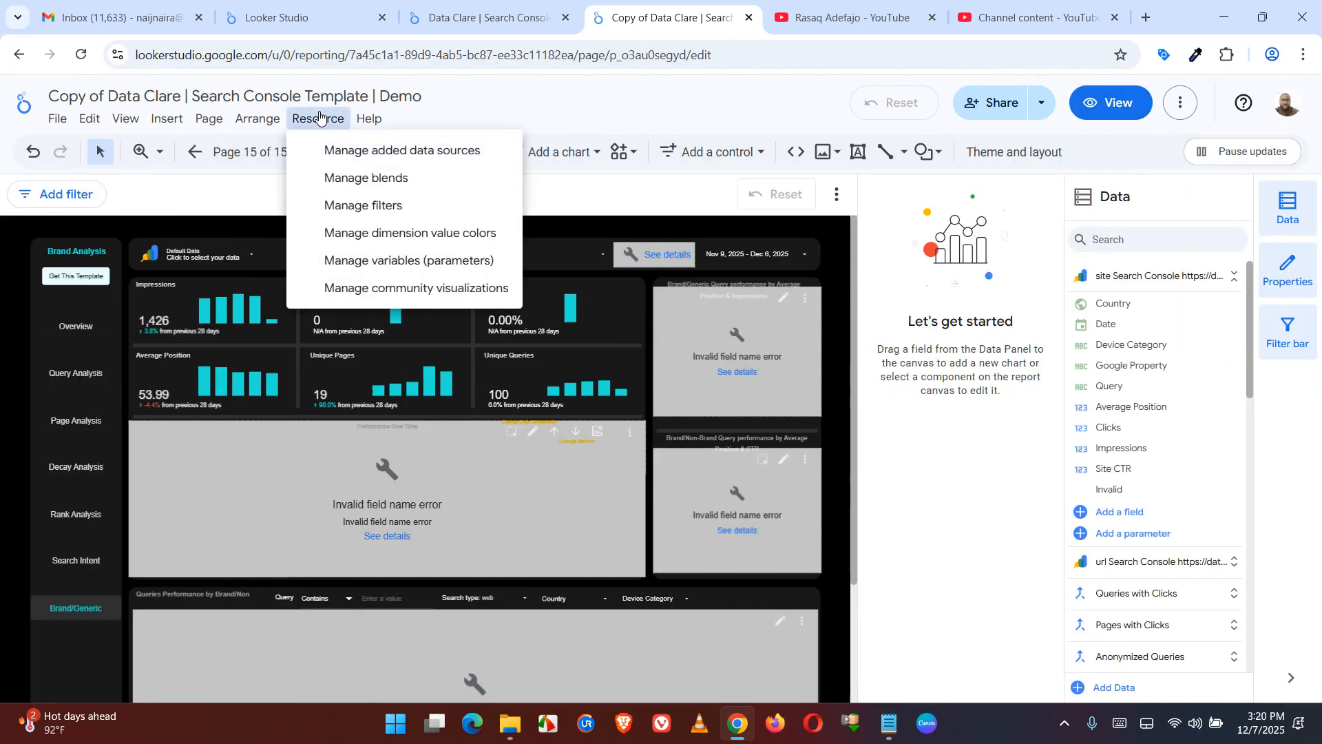
pyautogui.click(374, 151)
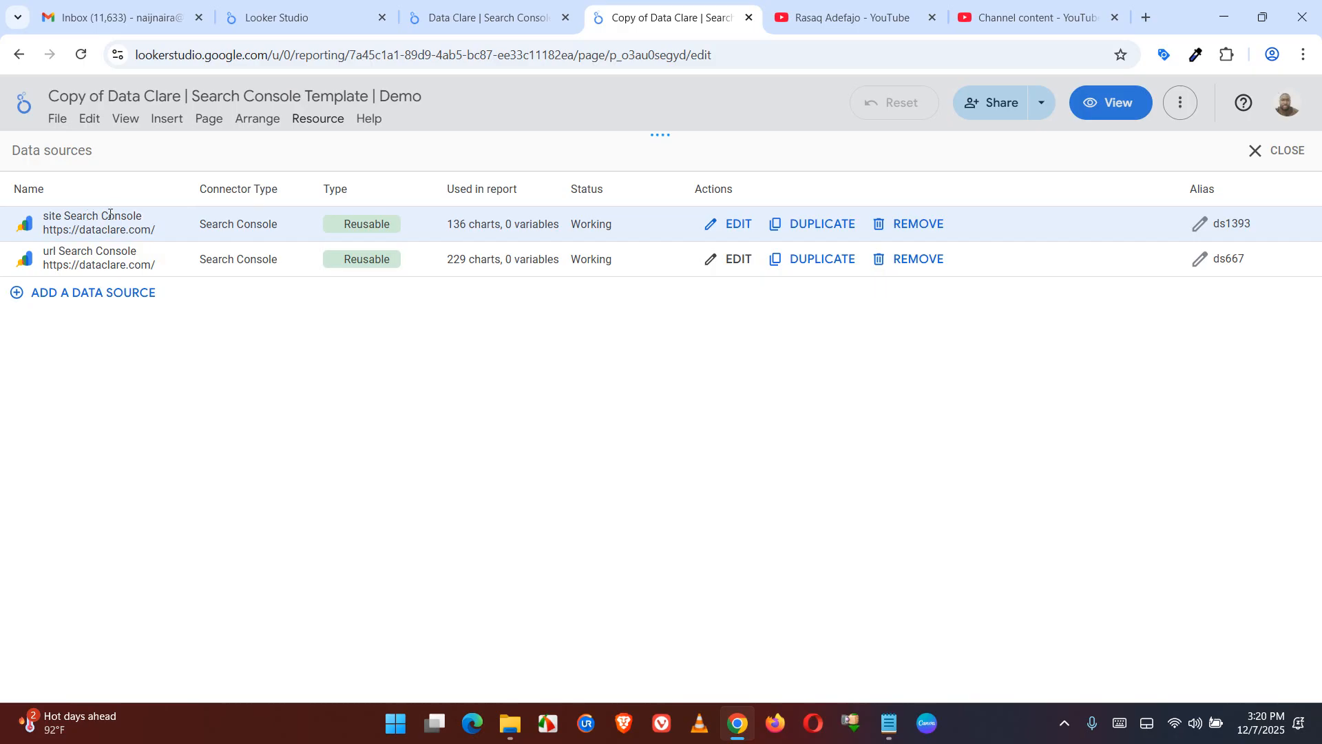
pyautogui.click(713, 230)
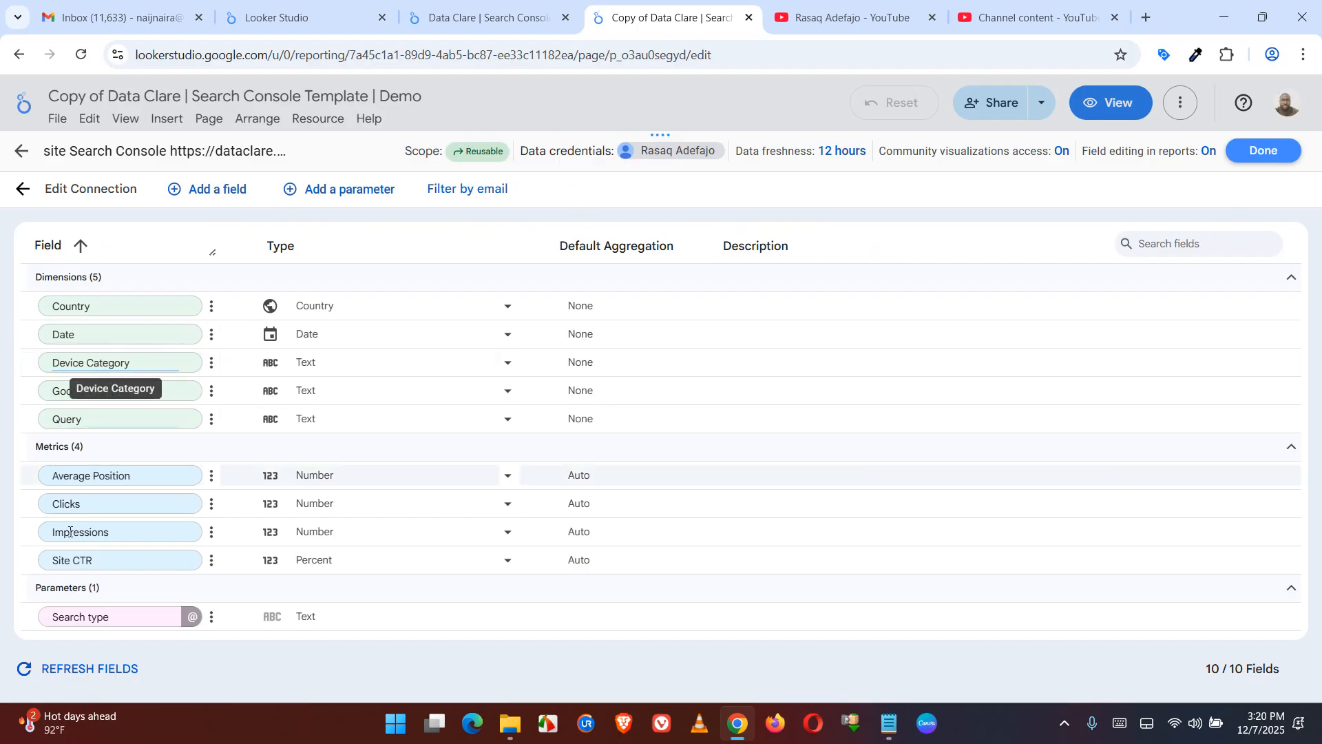
# Add a text parameter named "Brand Terms" to the site data source
pyautogui.click(345, 195)
pyautogui.click(103, 276)
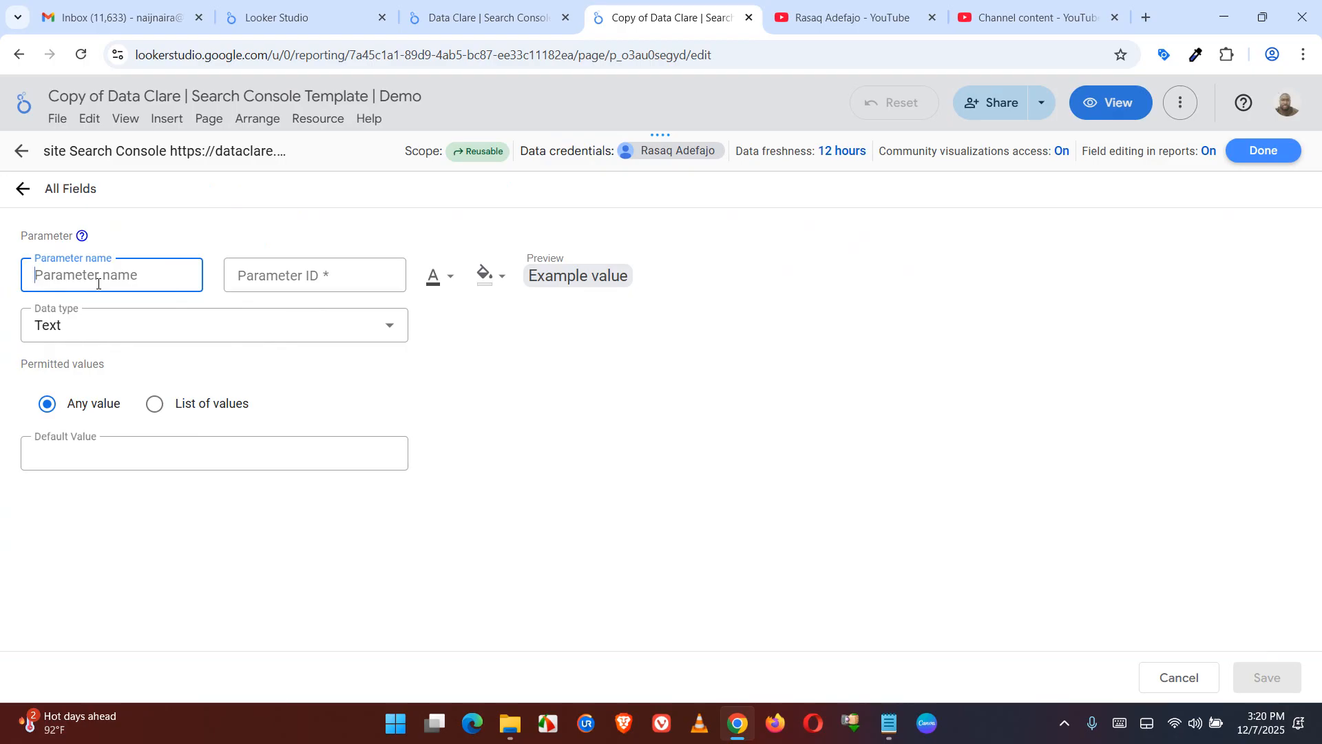
pyautogui.write('Br')
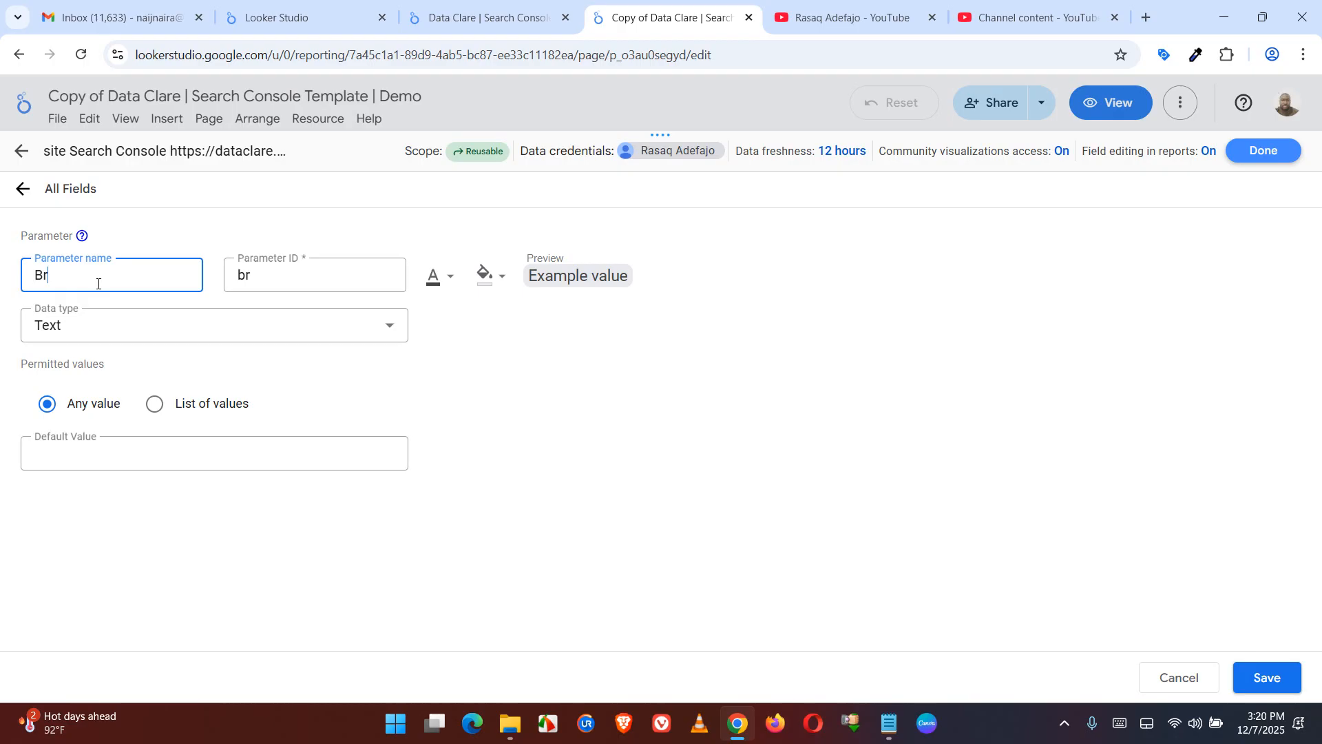
pyautogui.write('and Terms')
# Copy the brand terms .*dataclare.*|.*data clare.* from the Notepad notes and use them as the Brand Terms parameter's default value
pyautogui.click(131, 457)
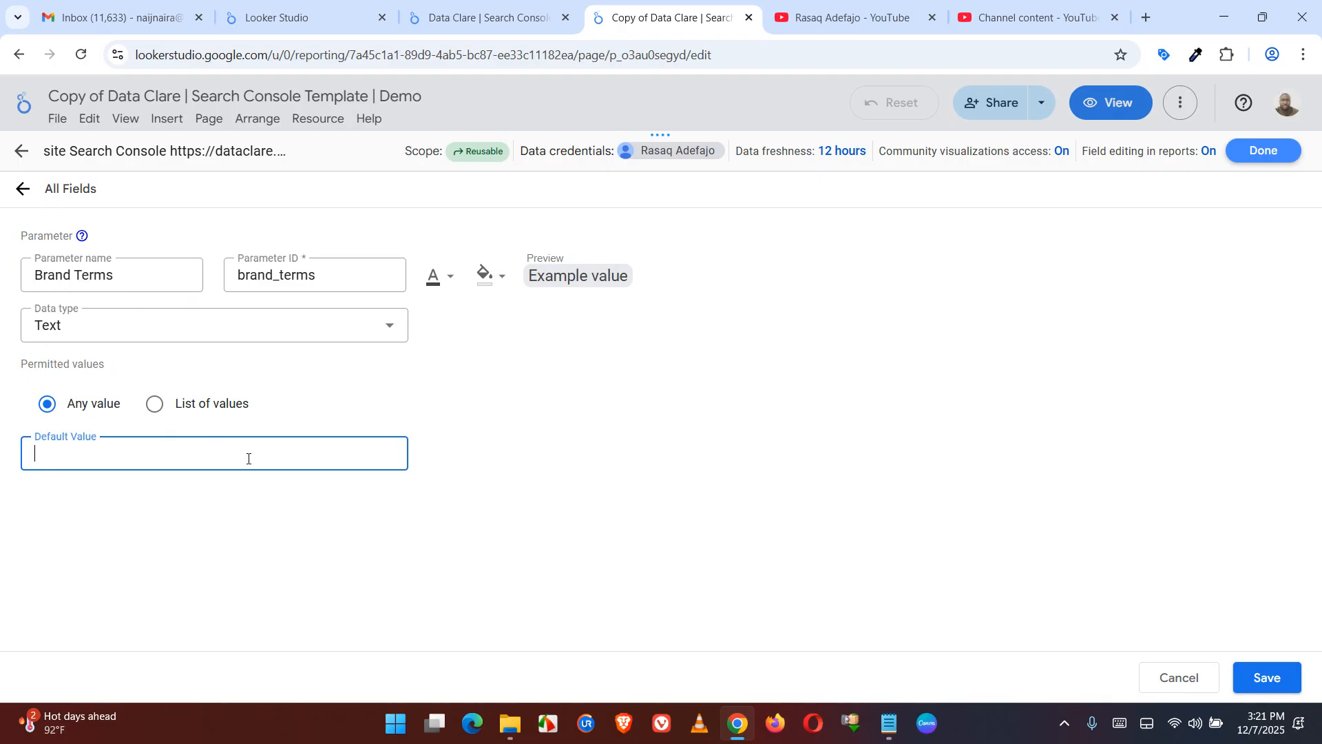
pyautogui.click(887, 736)
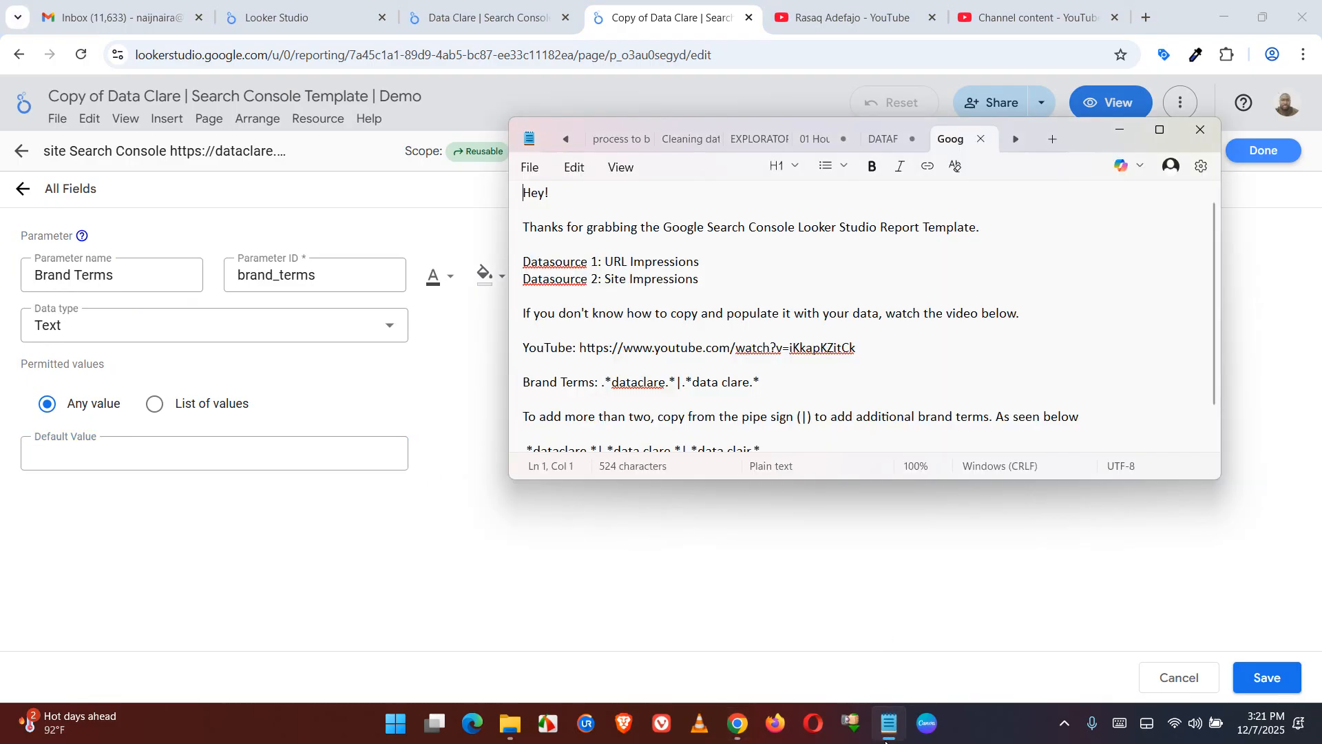
pyautogui.moveTo(603, 384); pyautogui.dragTo(761, 379)
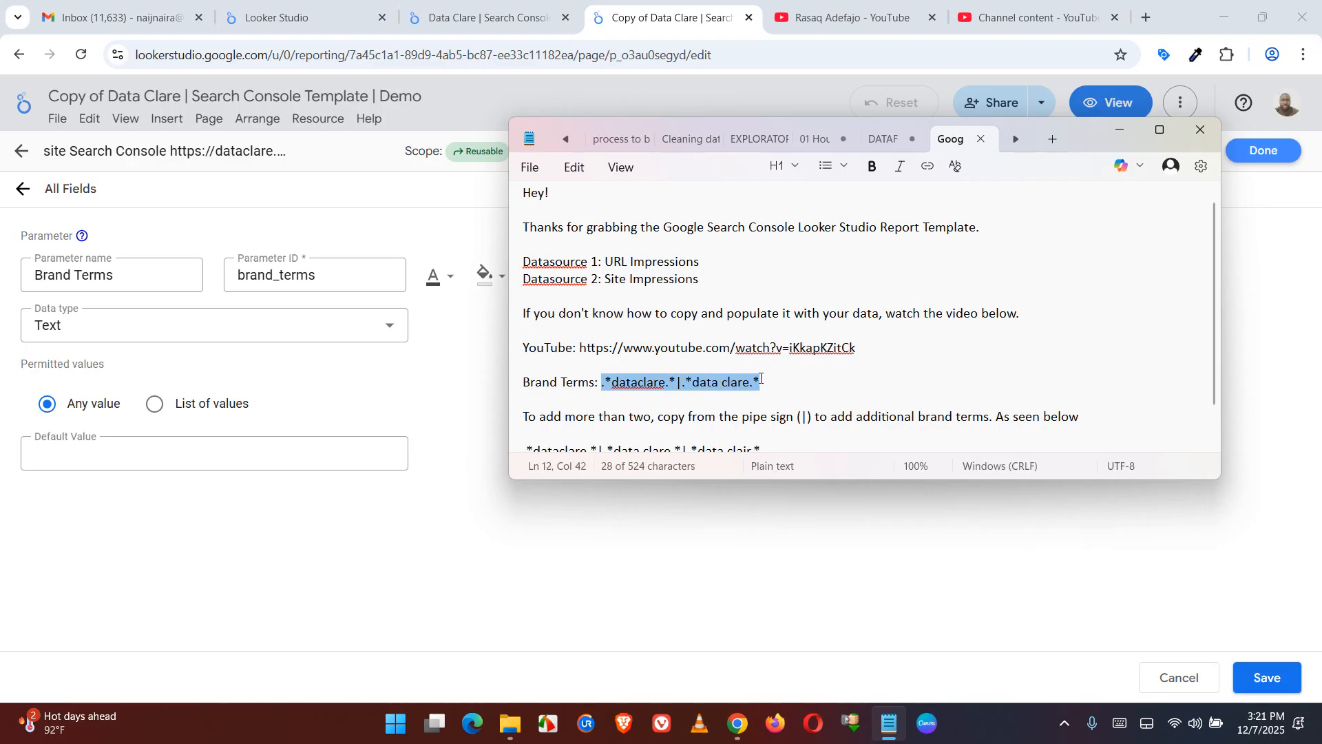
pyautogui.rightClick(736, 388)
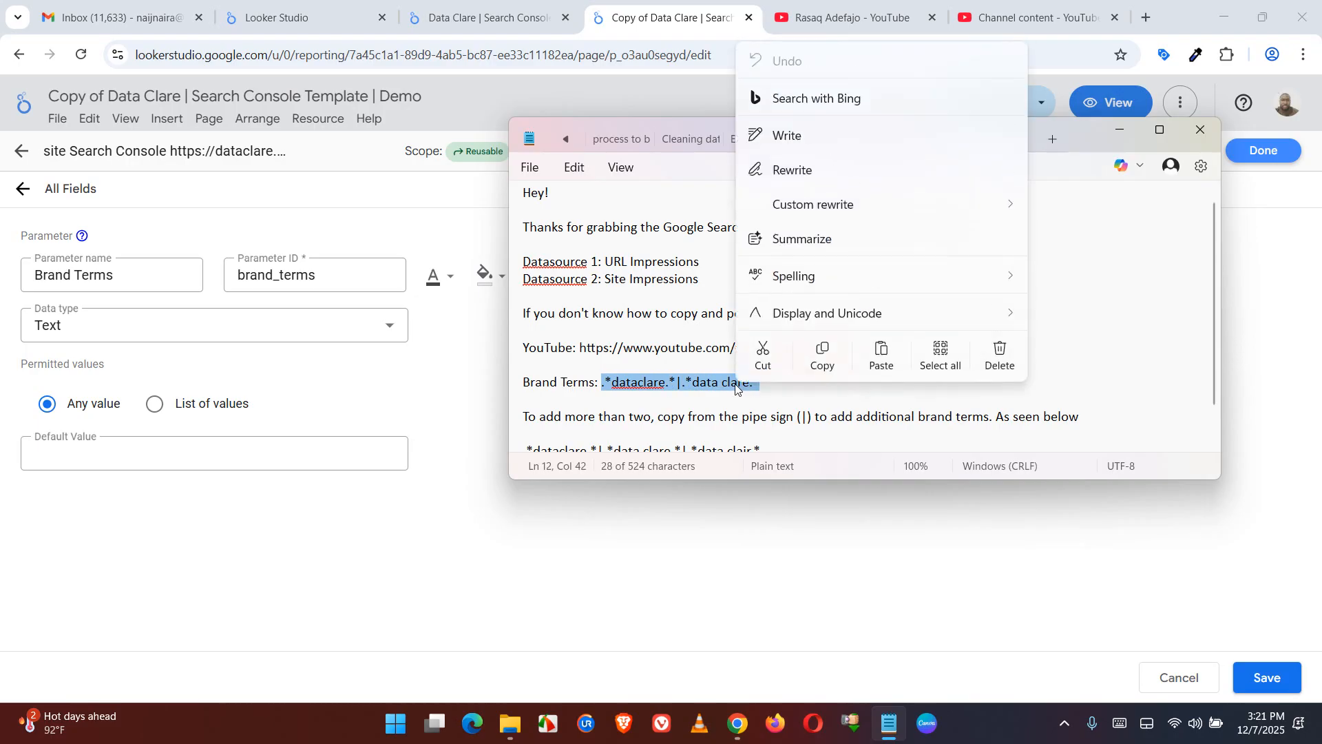
pyautogui.click(827, 359)
pyautogui.click(243, 445)
pyautogui.rightClick(242, 445)
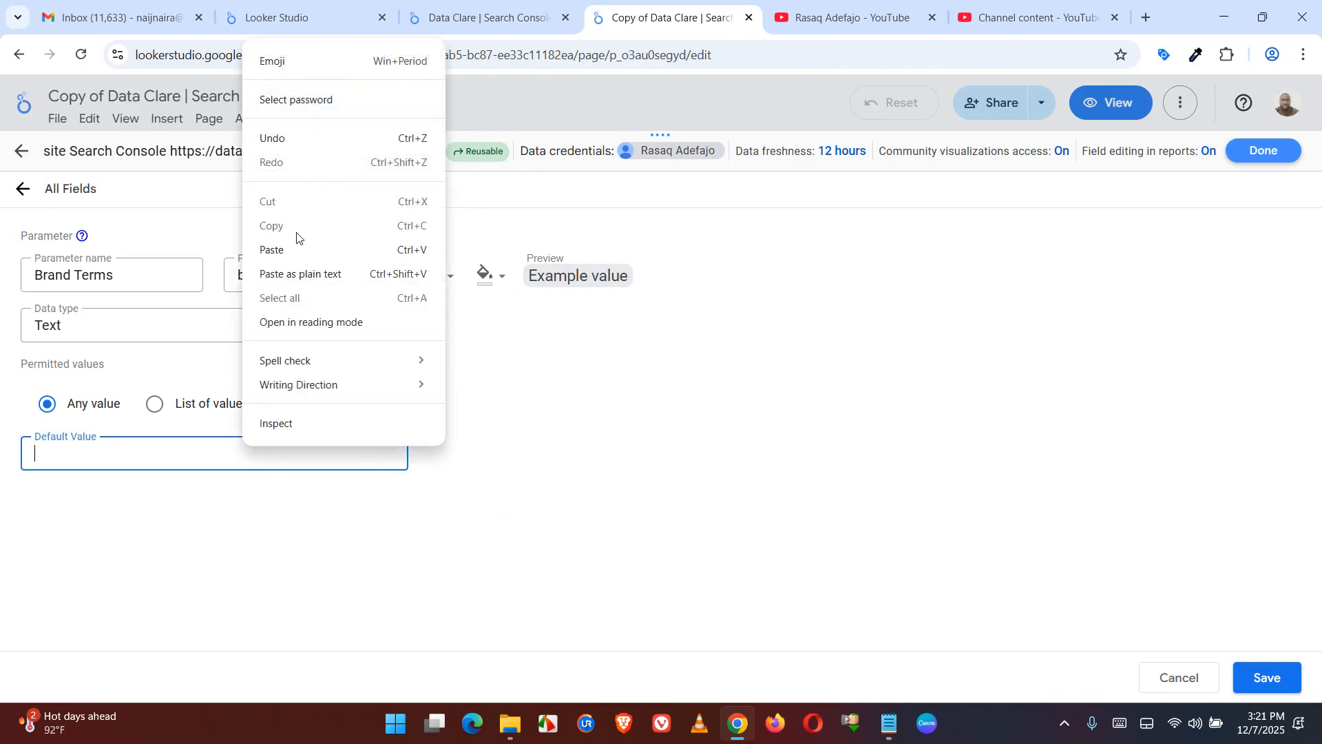
pyautogui.click(301, 250)
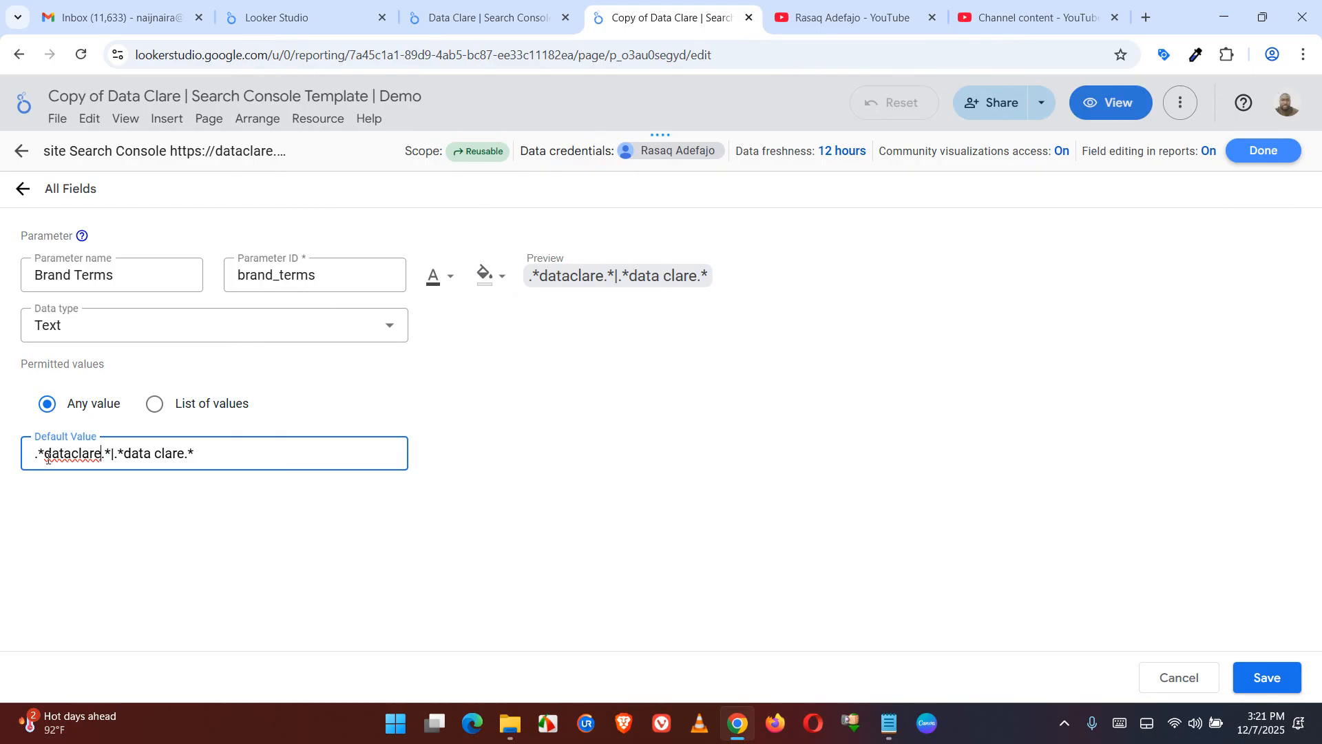
# Replace the two brand names in the default value so it reads .*google.*|.*goo gle.*
pyautogui.moveTo(44, 454); pyautogui.dragTo(183, 454)
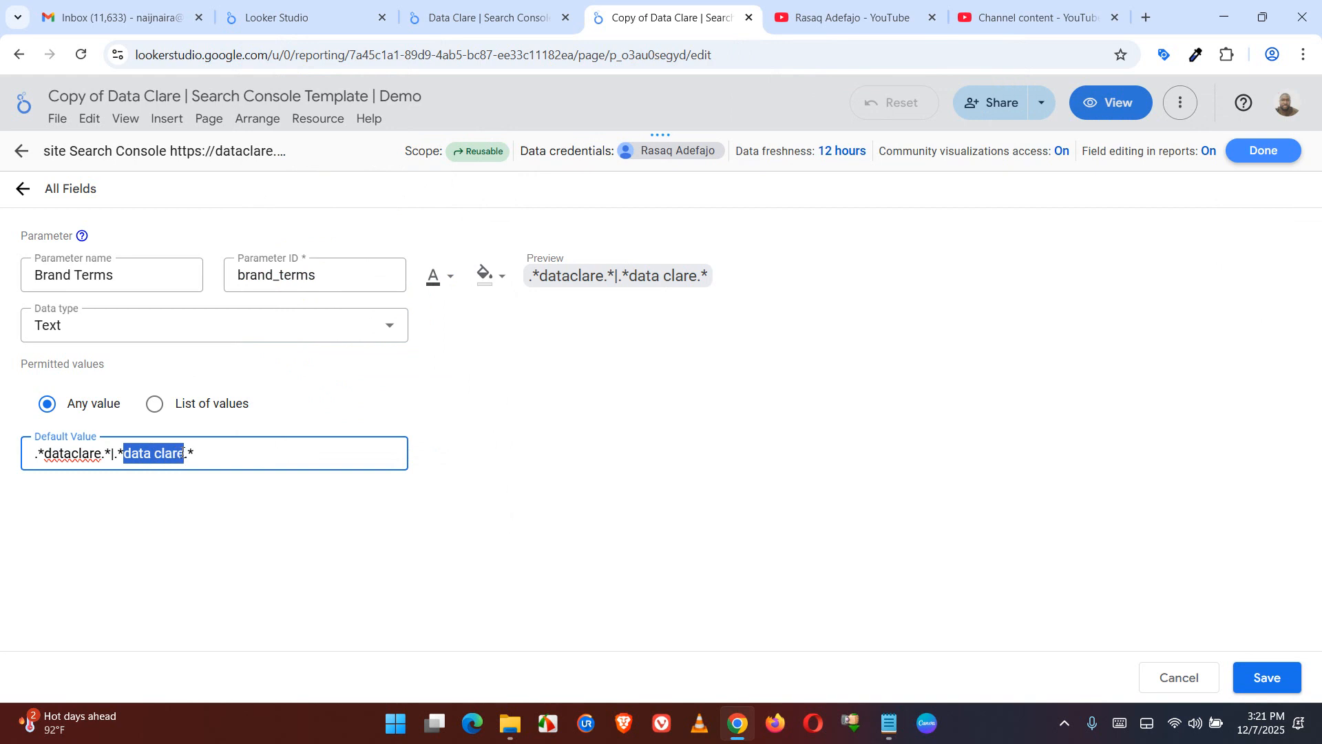
pyautogui.click(64, 449)
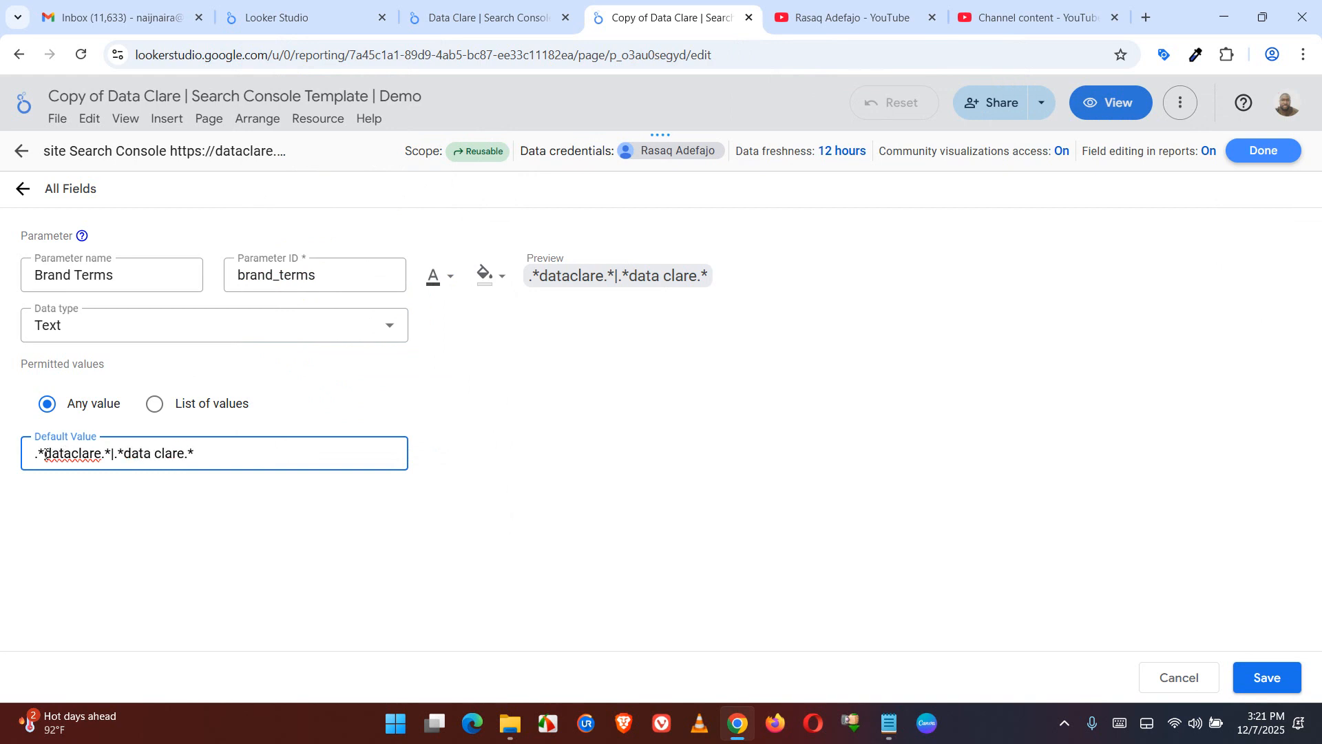
pyautogui.moveTo(59, 454); pyautogui.dragTo(101, 452)
pyautogui.write('google')
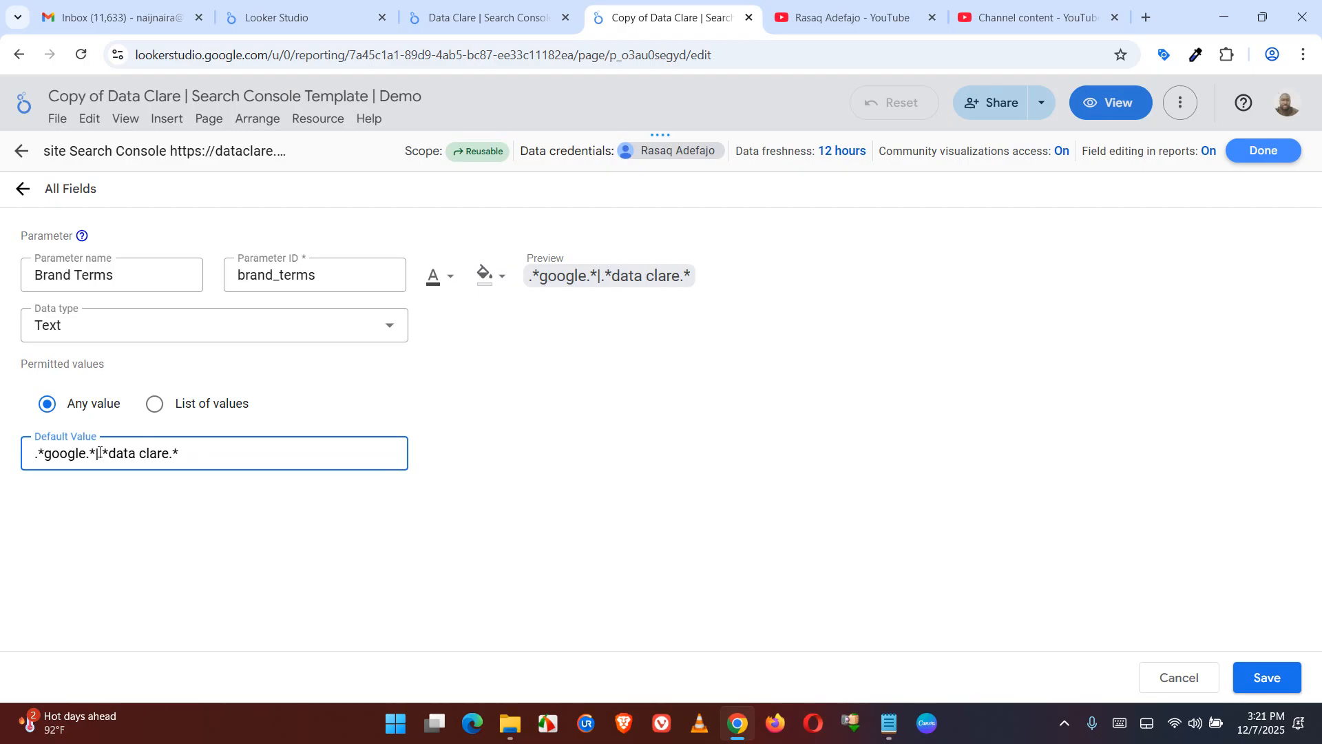
pyautogui.moveTo(112, 454); pyautogui.dragTo(166, 454)
pyautogui.write('google')
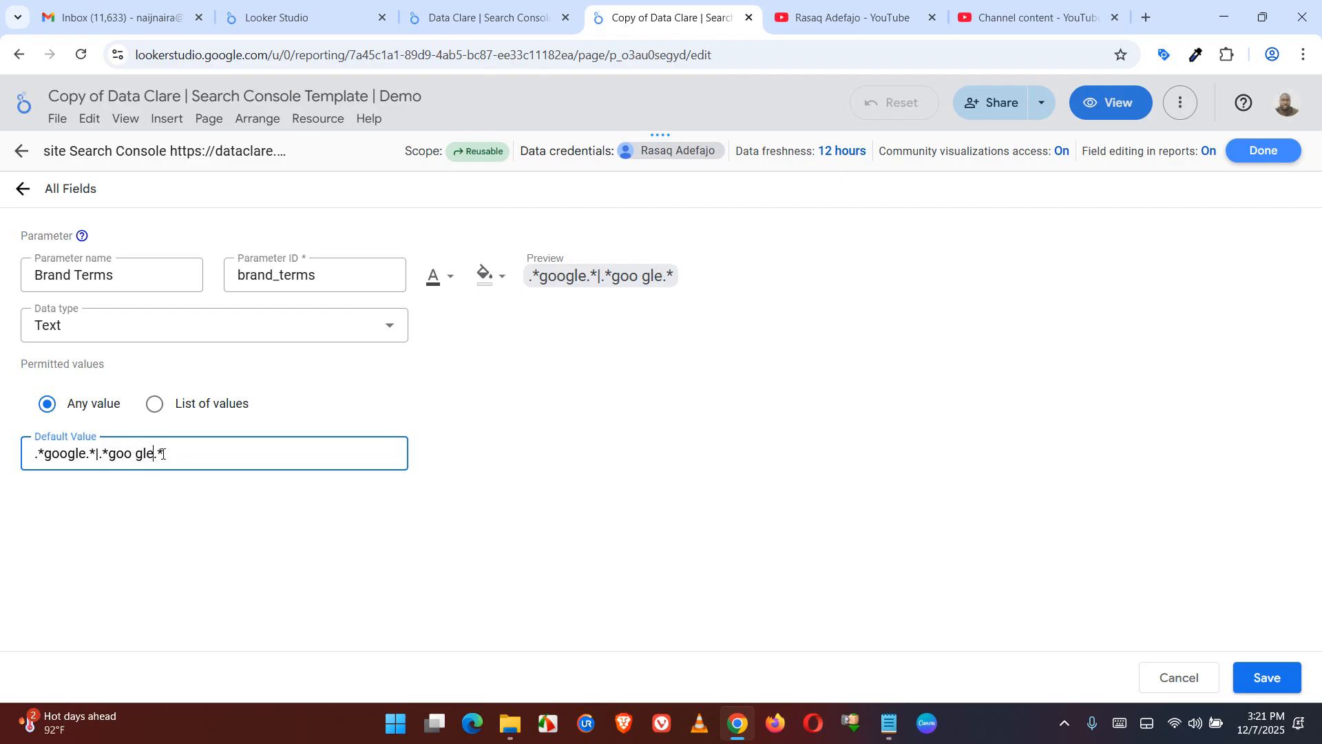
# Append a third brand term to the default value by duplicating the |.*goo gle.* part and changing its name to guugle
pyautogui.click(165, 477)
pyautogui.click(207, 457)
pyautogui.moveTo(95, 455); pyautogui.dragTo(172, 458)
pyautogui.rightClick(139, 454)
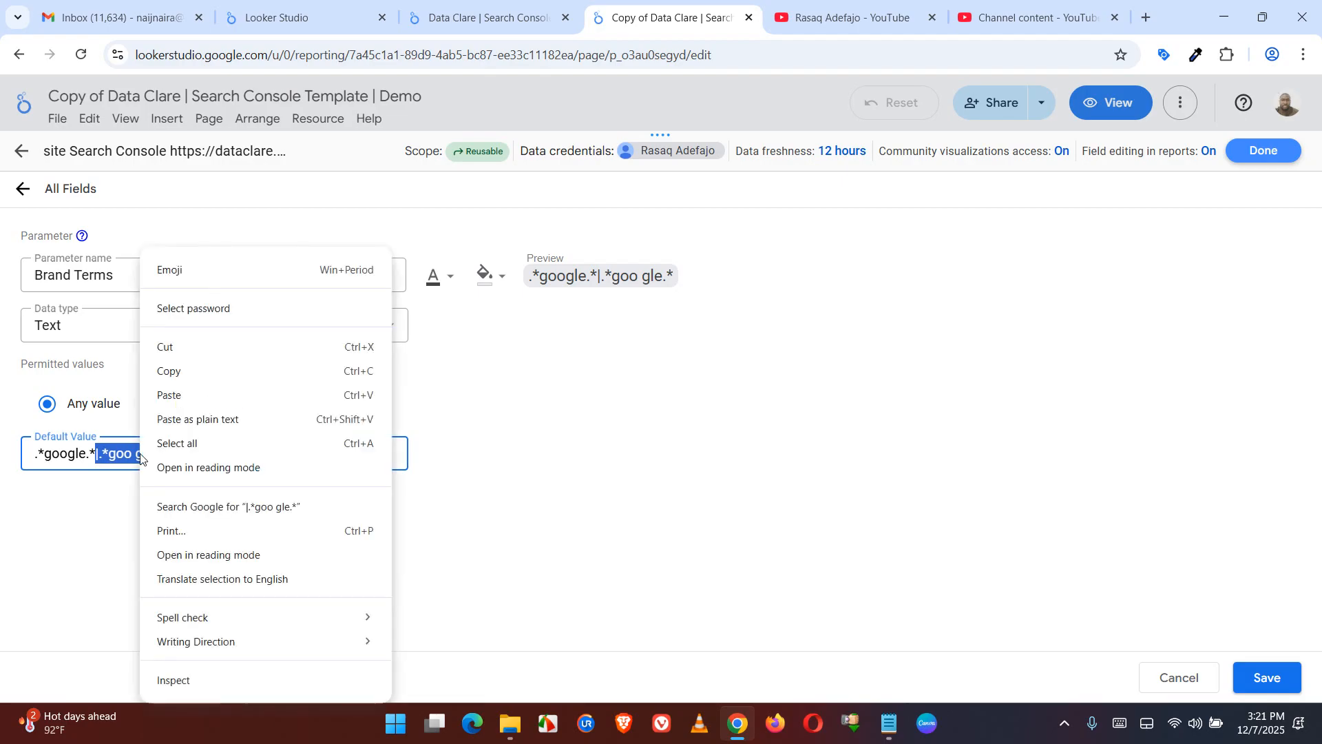
pyautogui.click(192, 377)
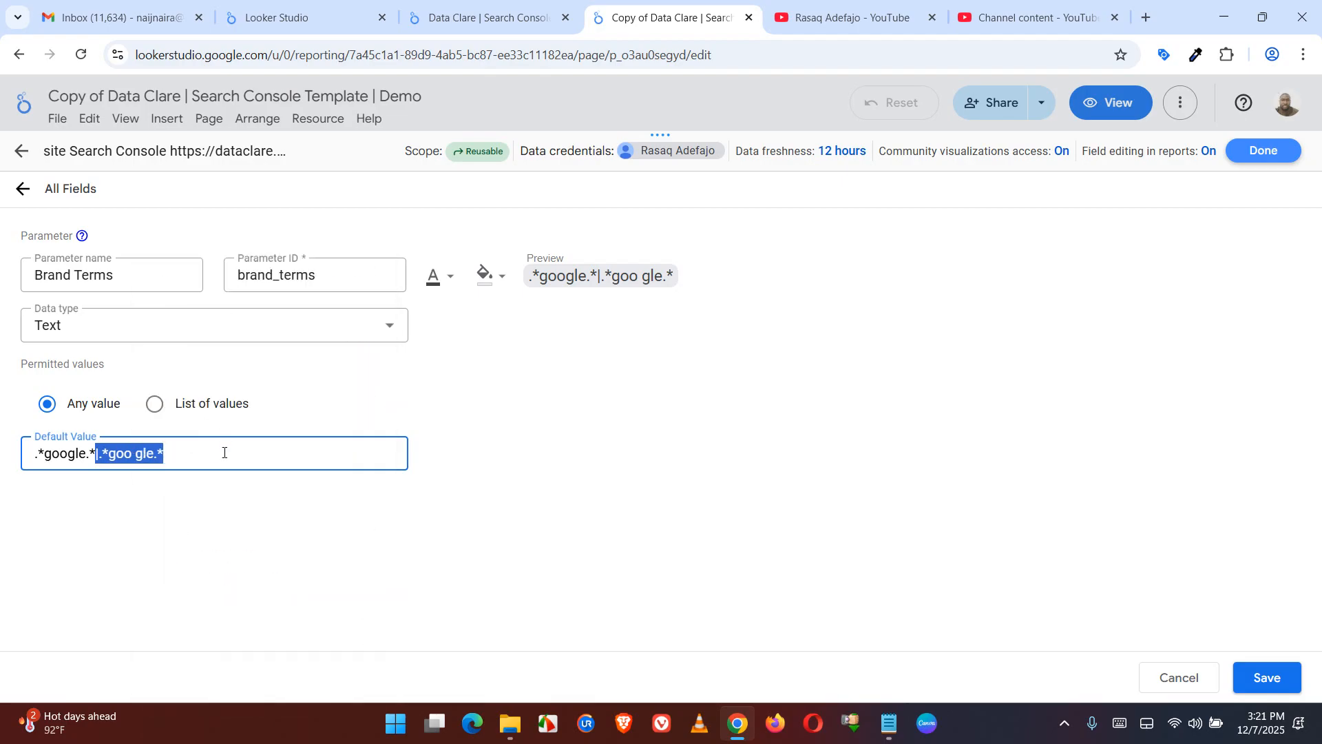
pyautogui.click(224, 455)
pyautogui.hotkey('ctrl', 'v')
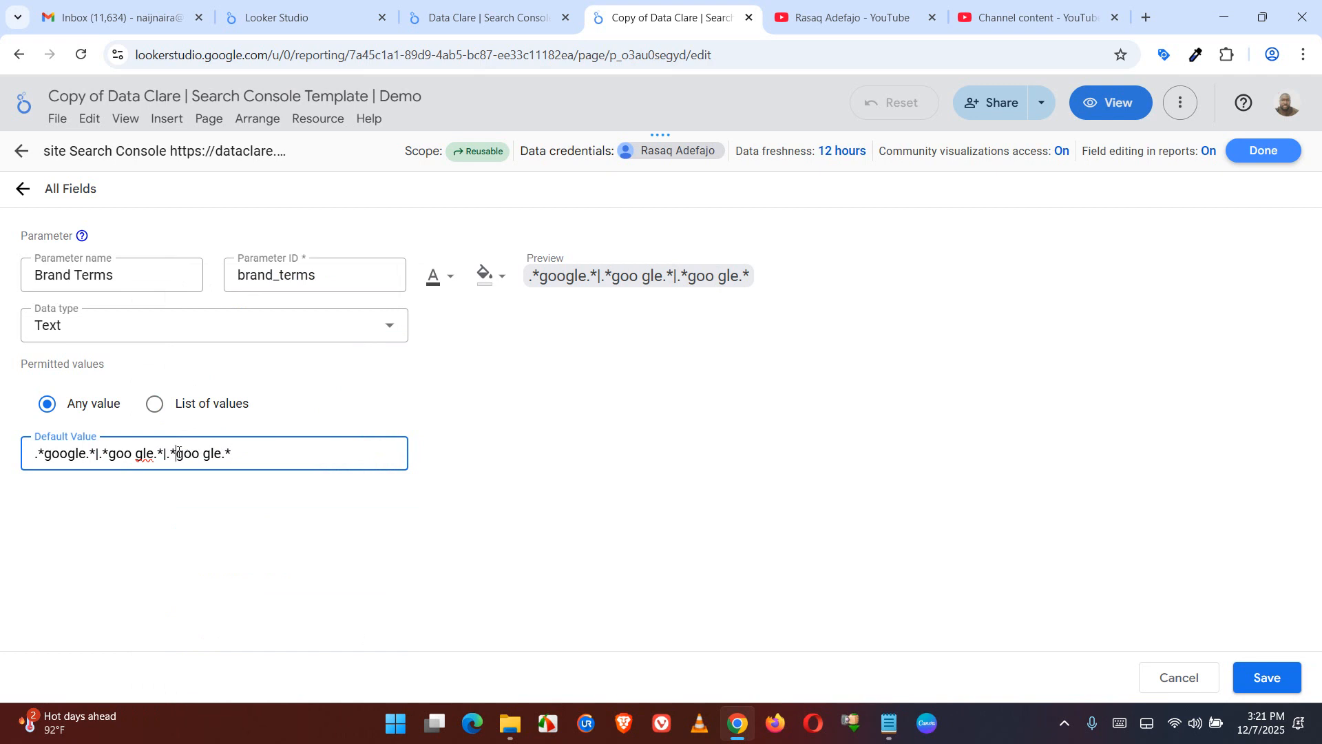
pyautogui.press('Right')
pyautogui.press('Delete')
pyautogui.press('Delete')
pyautogui.press('Delete')
pyautogui.write('uu')
pyautogui.click(232, 508)
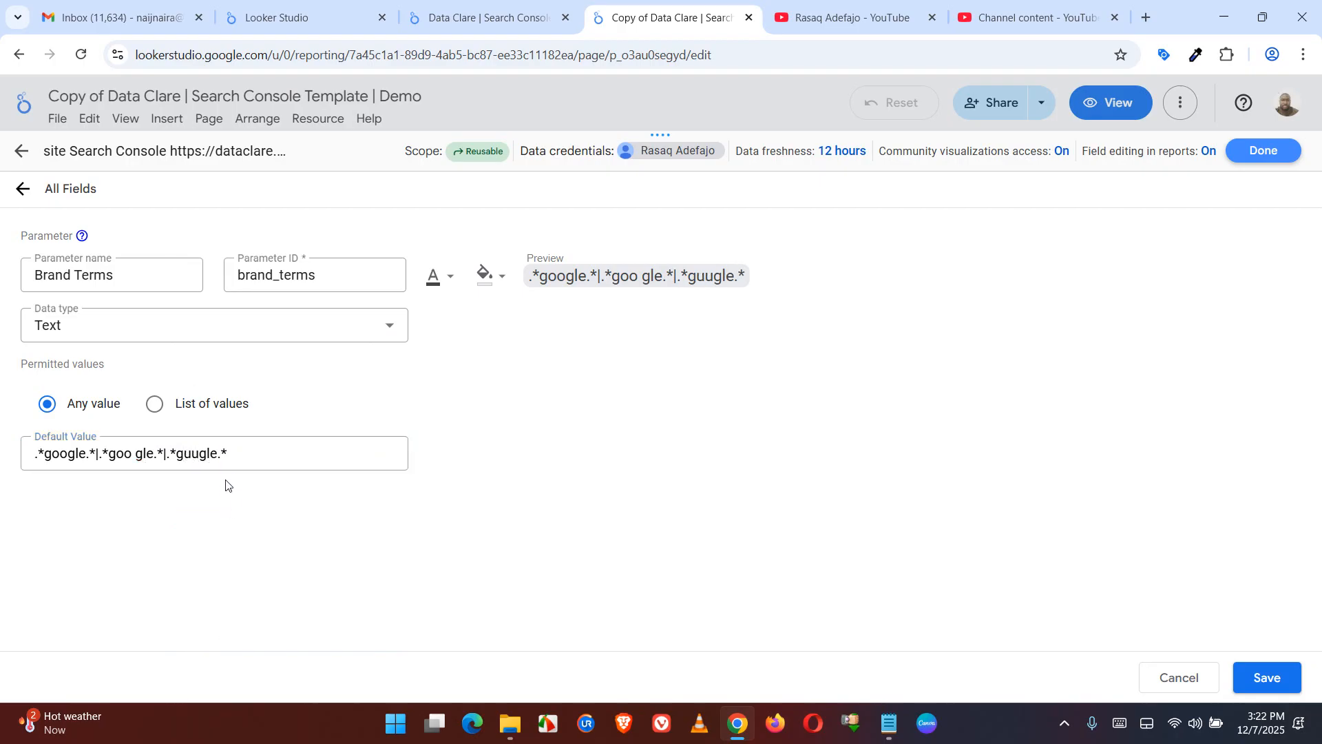
# Reduce the default value to the single term .*google.* and try replacing it with the copied text
pyautogui.moveTo(95, 454); pyautogui.dragTo(233, 451)
pyautogui.press('BackSpace')
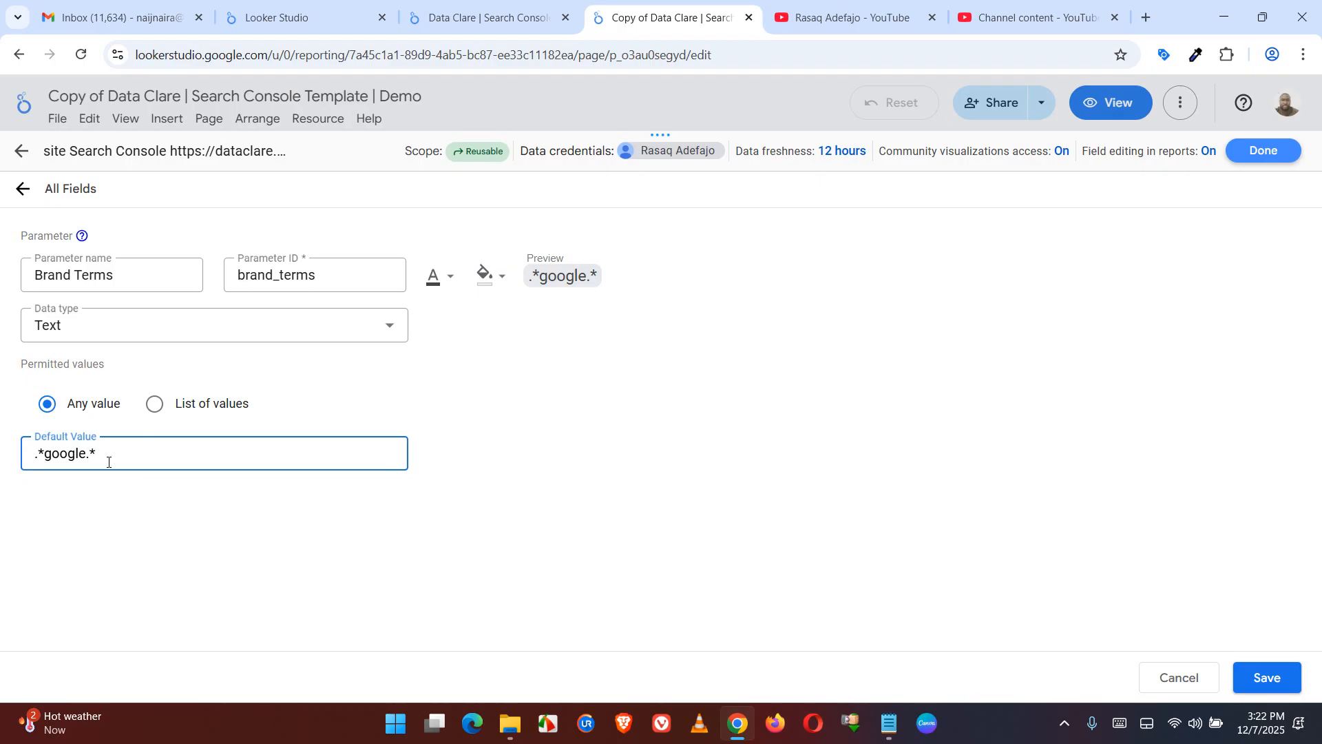
pyautogui.hotkey('ctrl', 'a')
pyautogui.hotkey('ctrl', 'v')
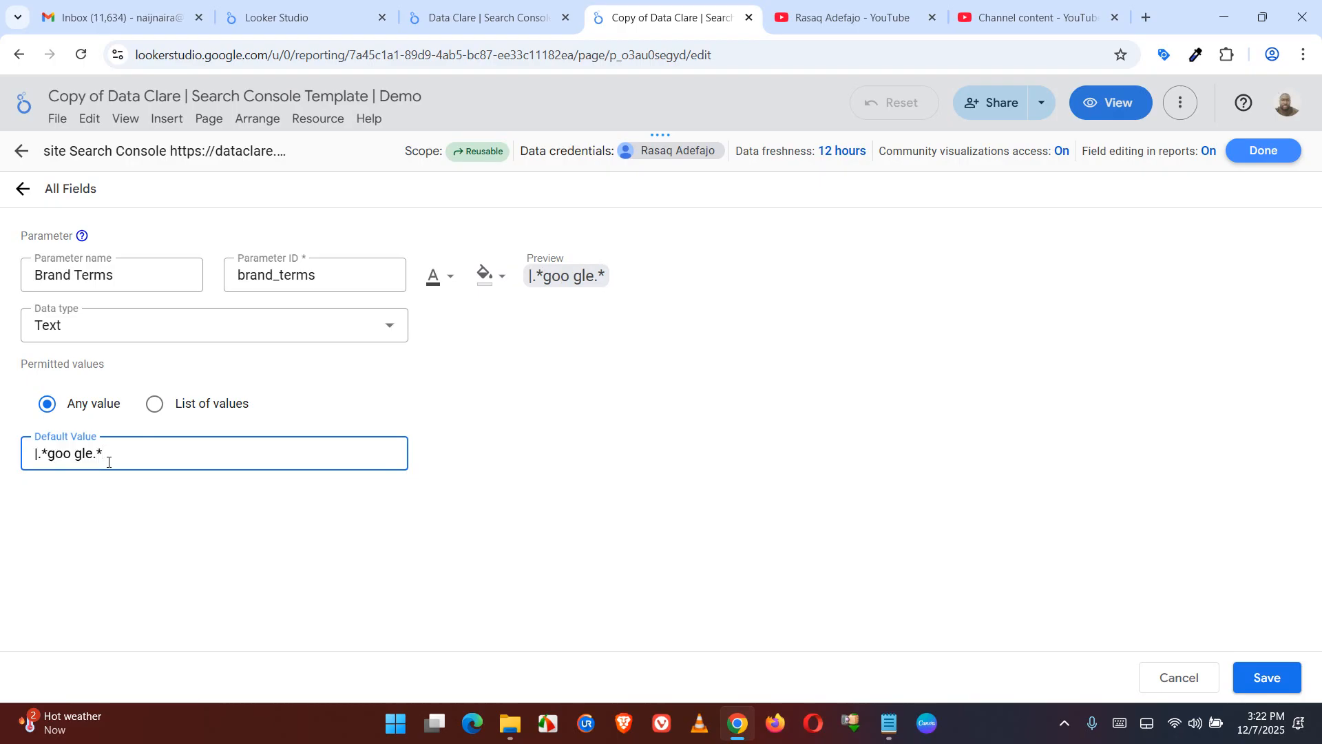
# Replace the whole default value with .*dataclare.*|.*data clare.* copied again from the Notepad notes
pyautogui.click(888, 723)
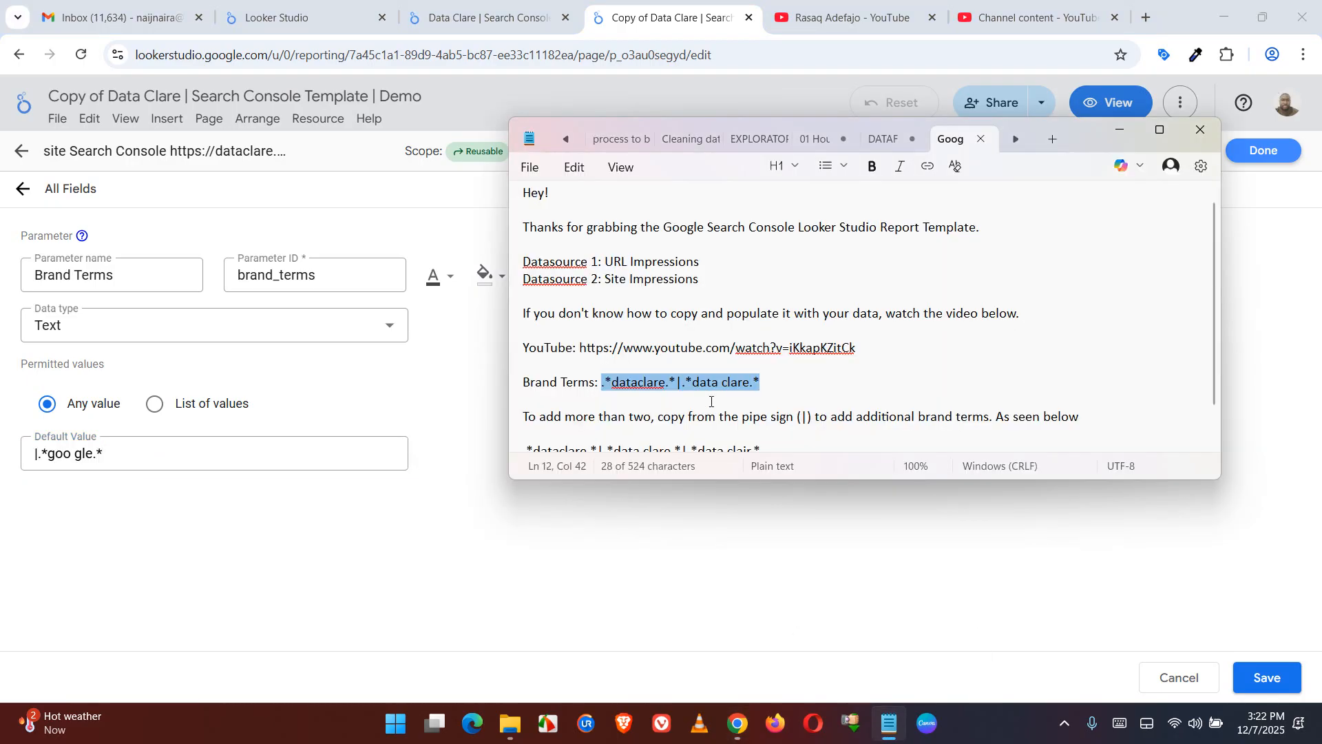
pyautogui.rightClick(688, 386)
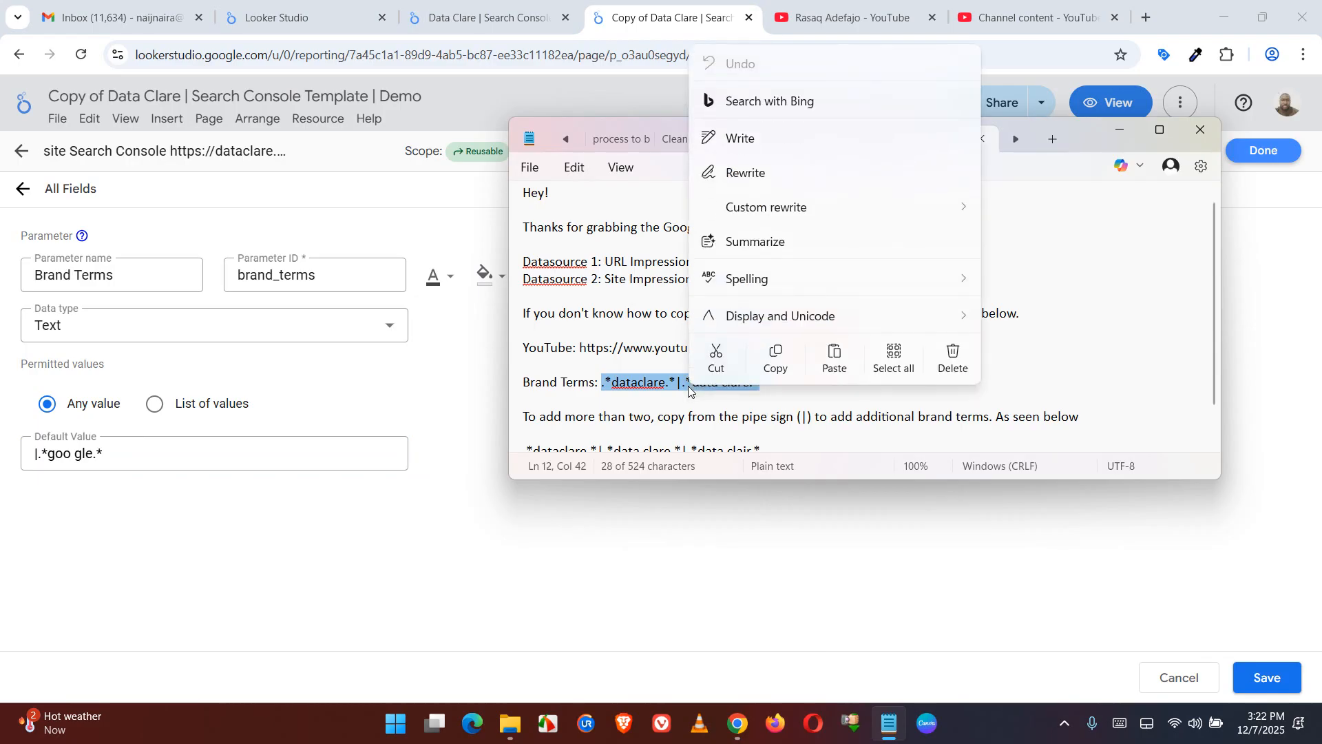
pyautogui.click(776, 370)
pyautogui.click(219, 449)
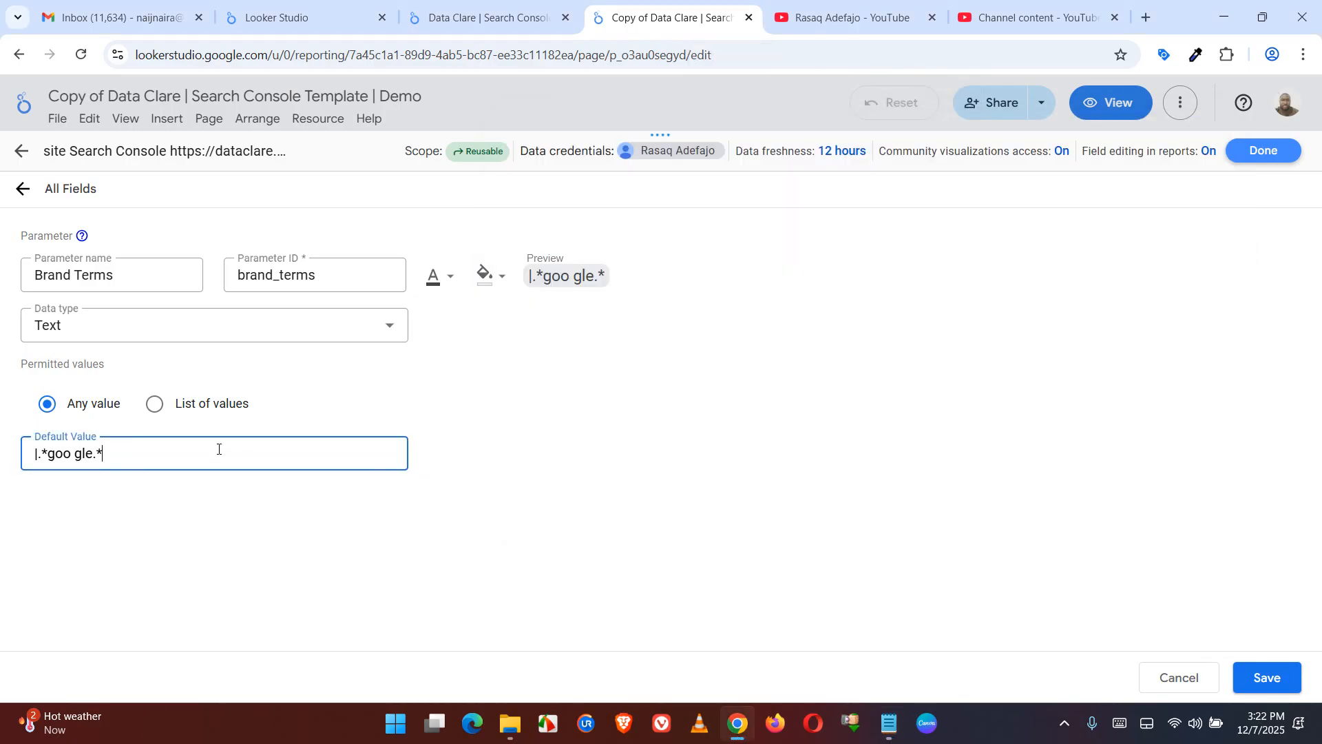
pyautogui.hotkey('ctrl', 'a')
pyautogui.hotkey('ctrl', 'v')
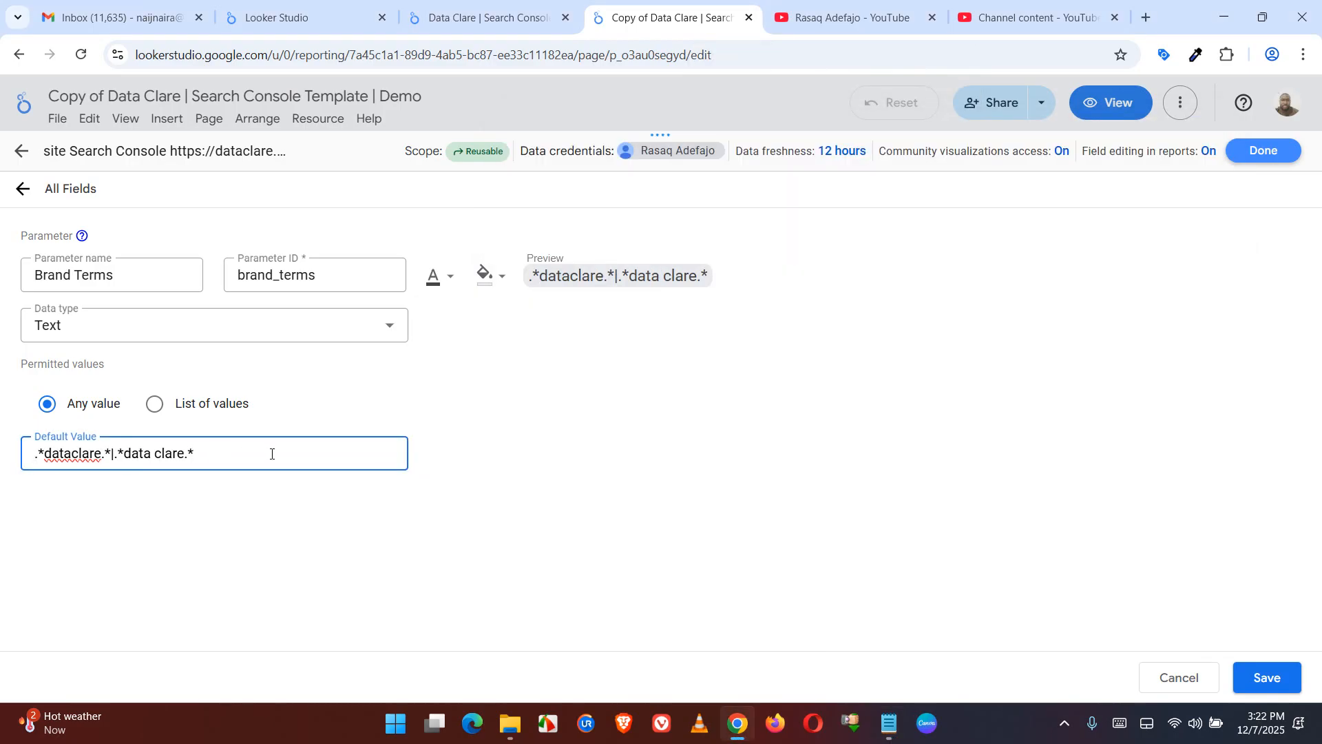
pyautogui.click(615, 496)
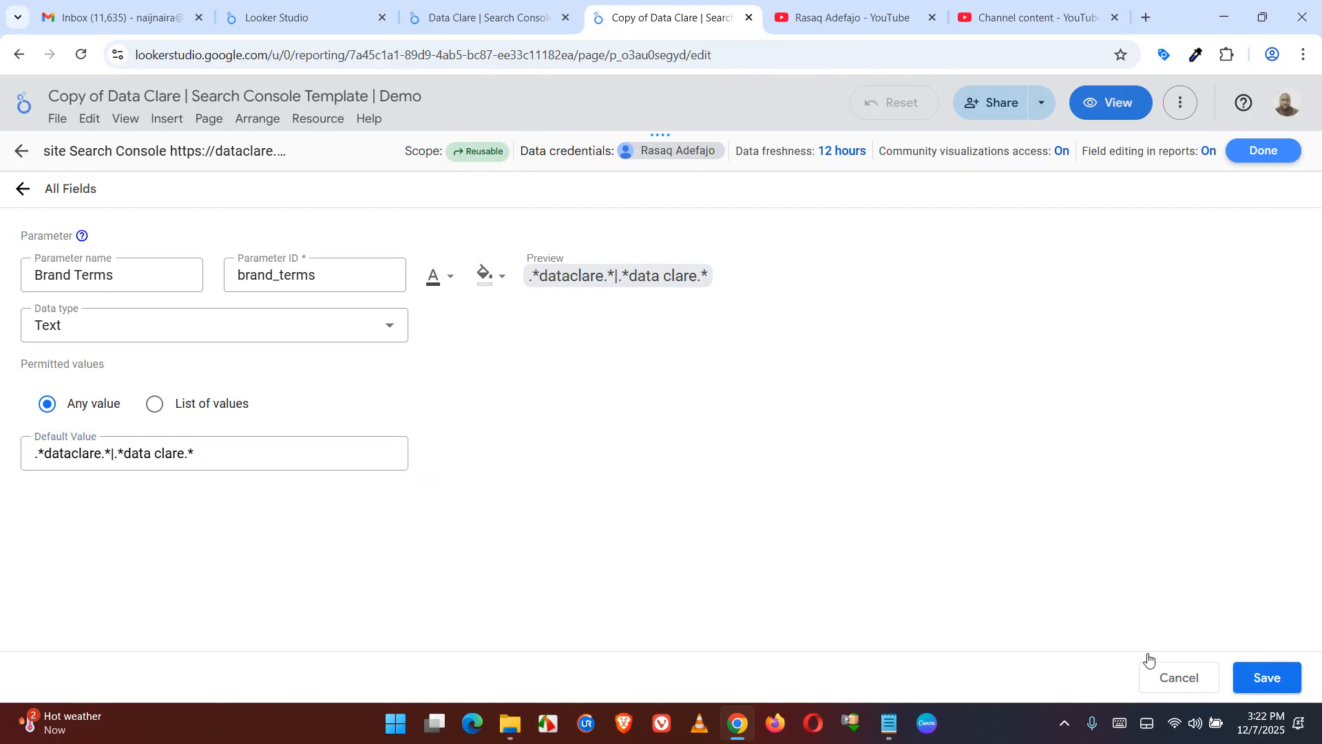
# Save the Brand Terms parameter and close the data source management to return to the report page
pyautogui.click(1288, 682)
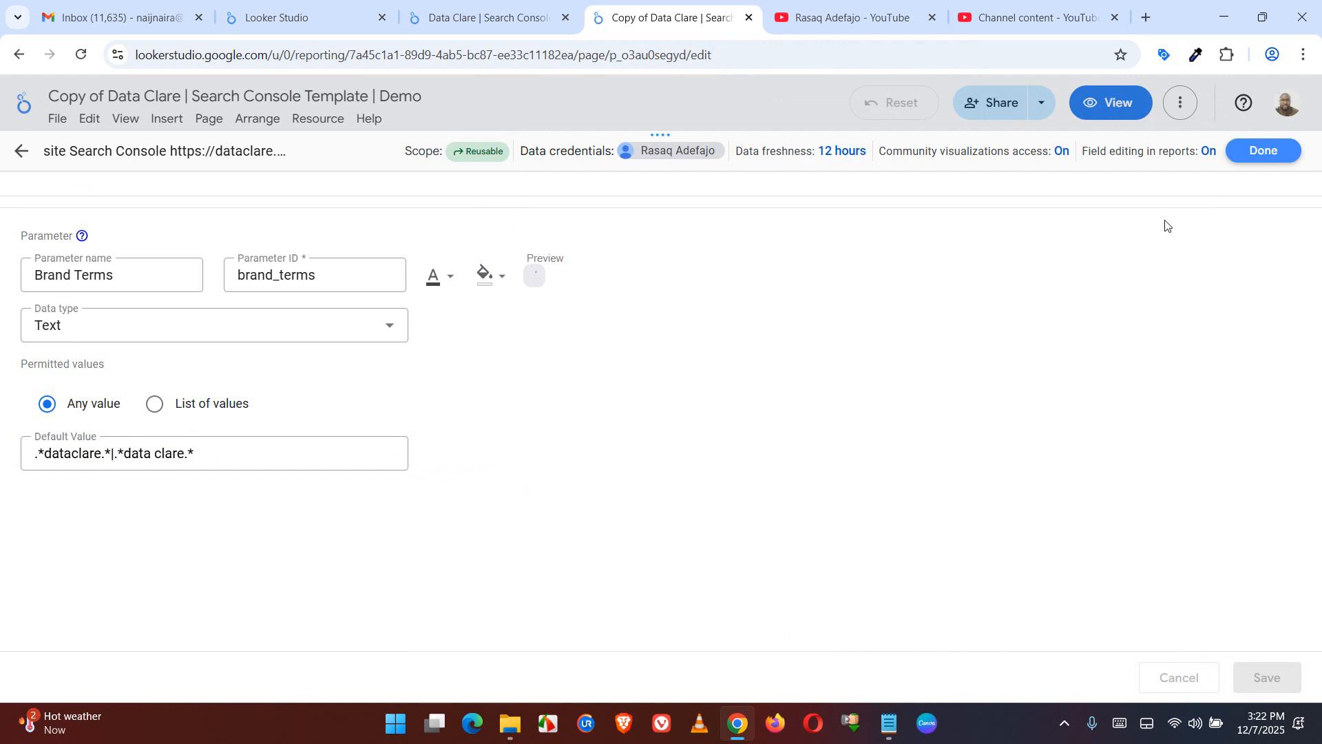
pyautogui.click(1264, 151)
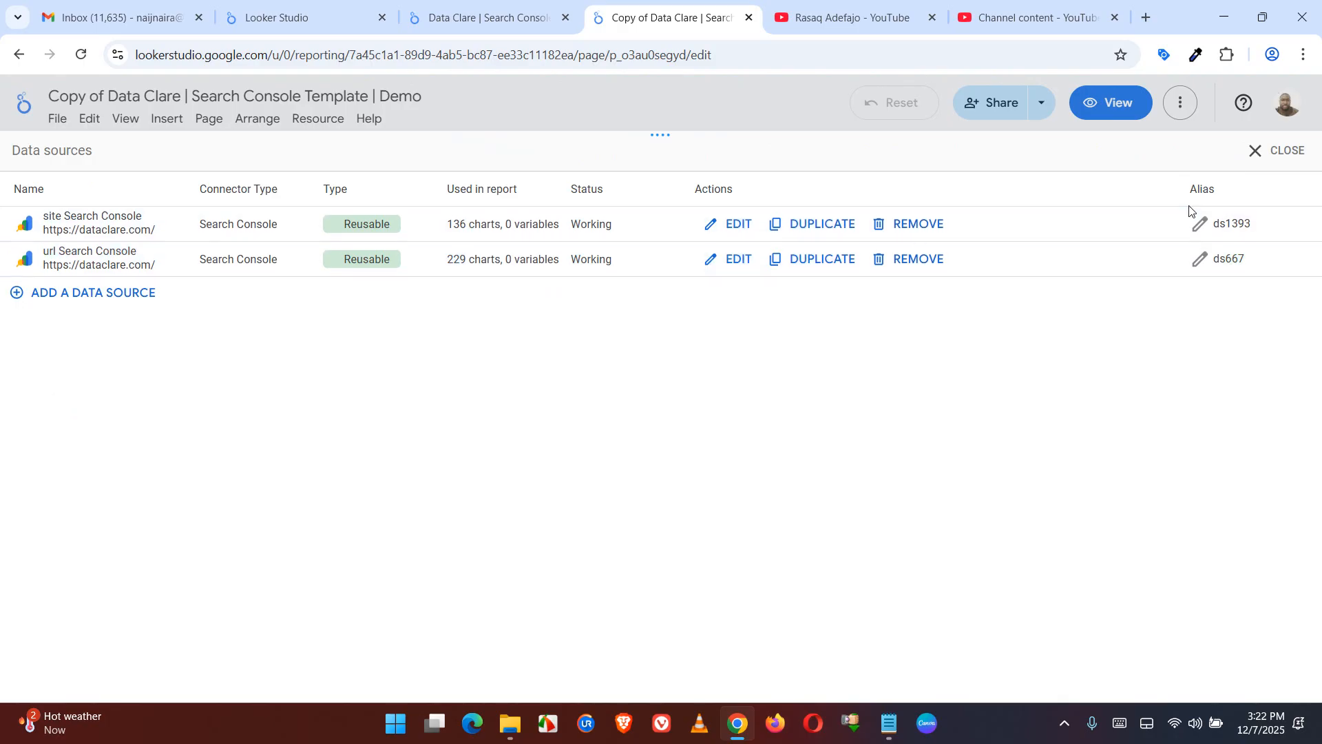
pyautogui.click(1266, 162)
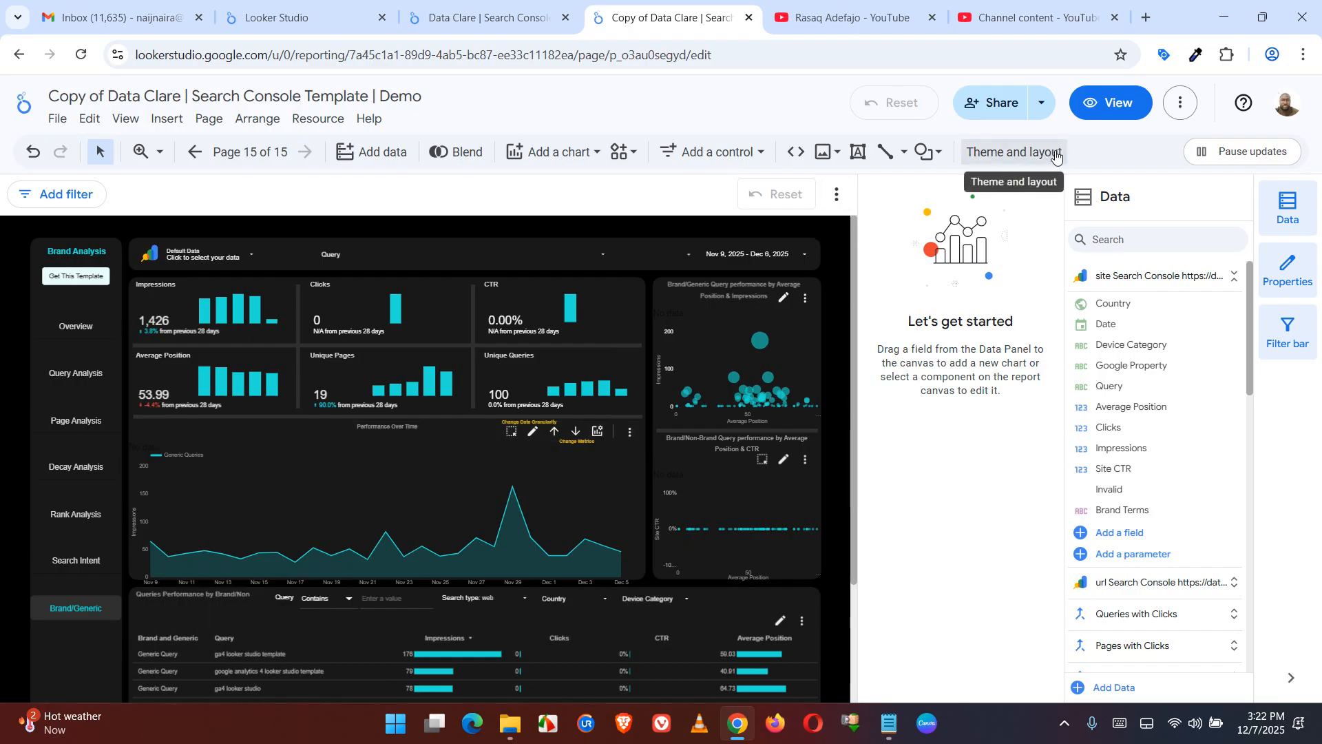
# Name the control field of the unlabeled drop-down list beside the date range "Brand/Generic" and apply it
pyautogui.click(653, 260)
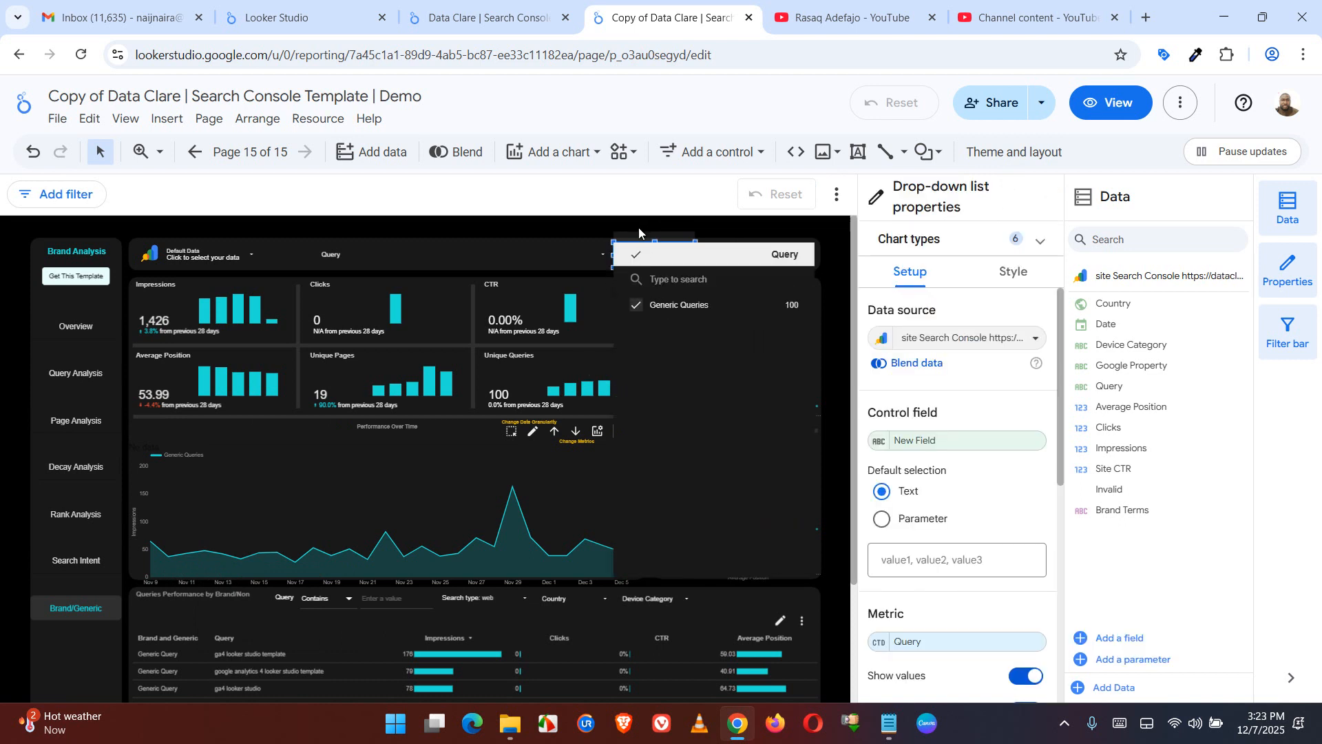
pyautogui.click(880, 442)
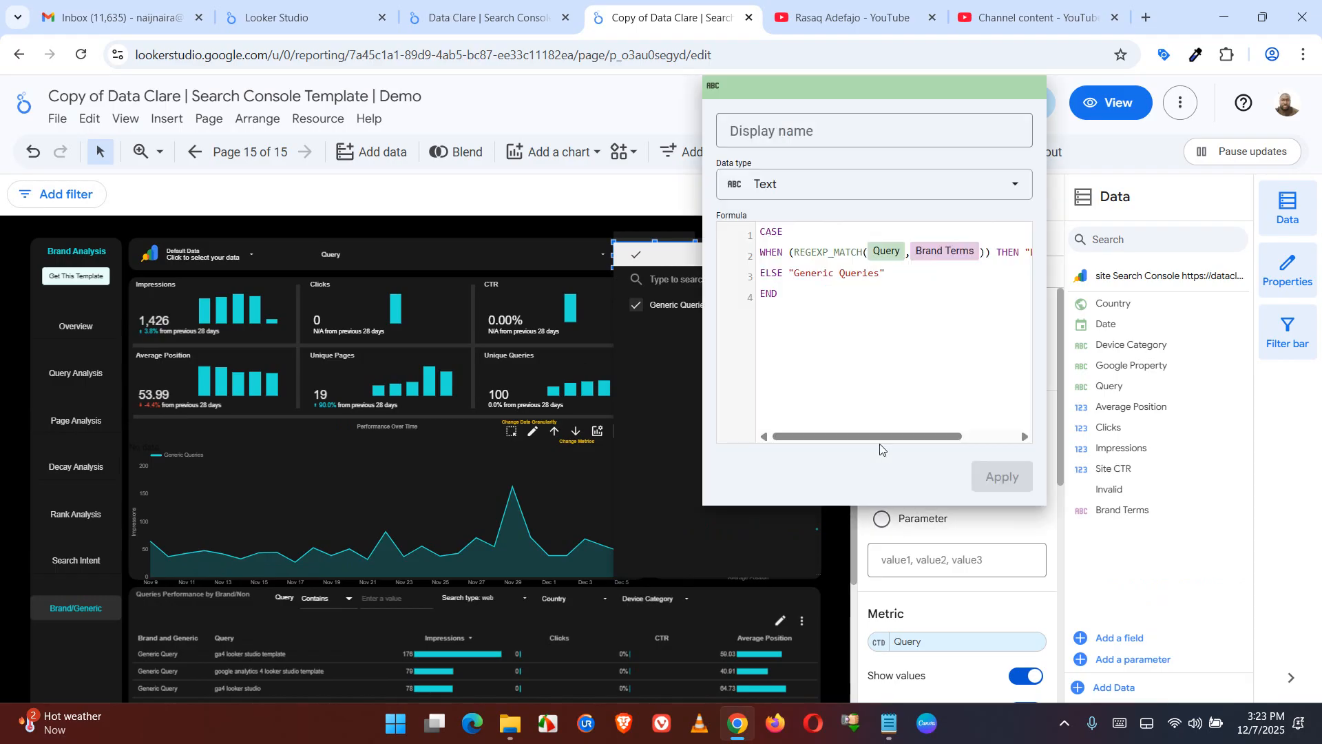
pyautogui.click(822, 135)
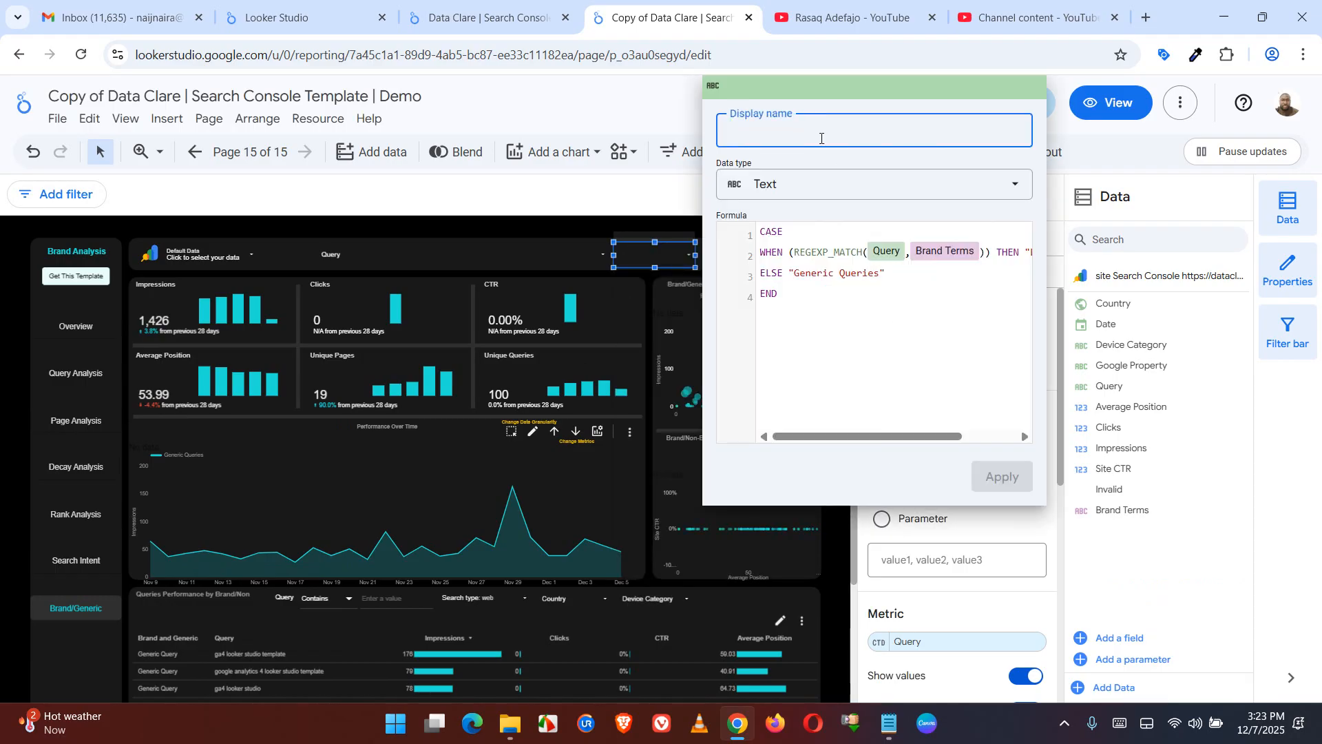
pyautogui.write('Brand')
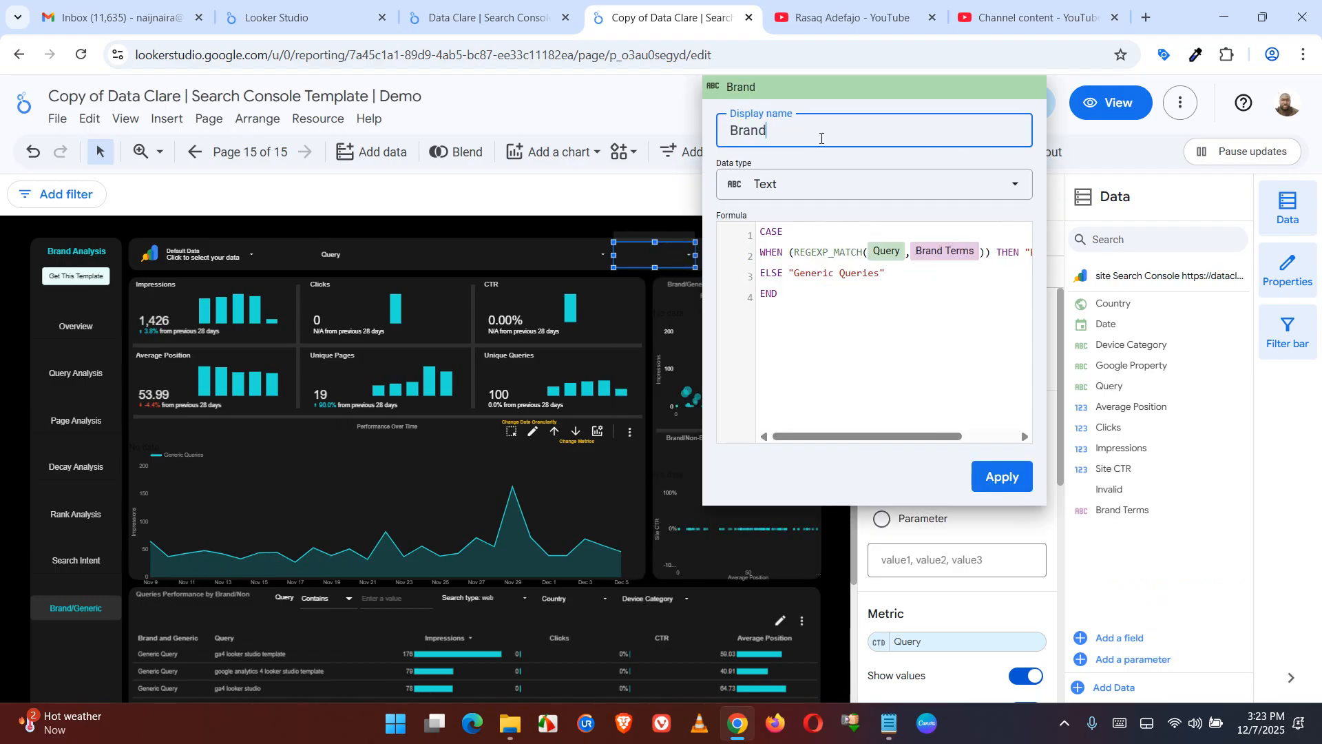
pyautogui.write('/Generic')
pyautogui.click(1002, 484)
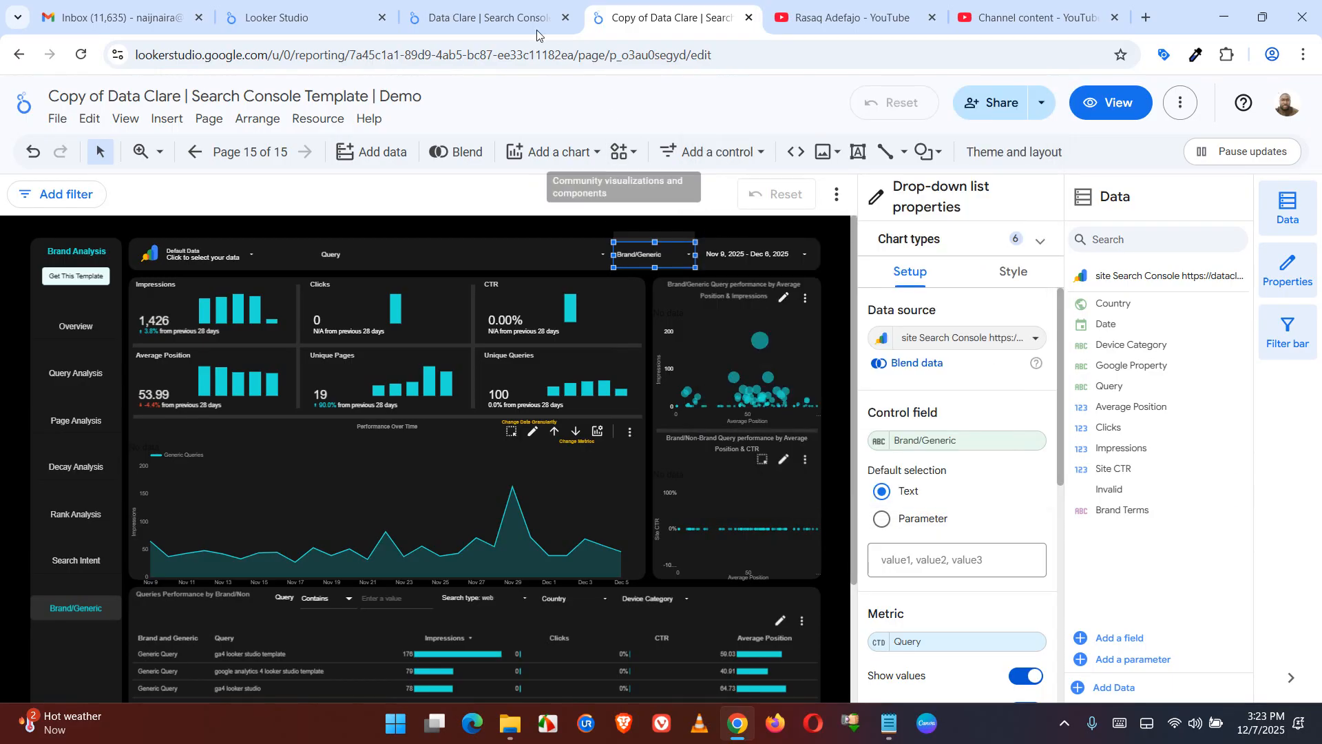
# Check the drop-down control names on the Brand/Generic and Search Intent pages of the original template report
pyautogui.click(482, 17)
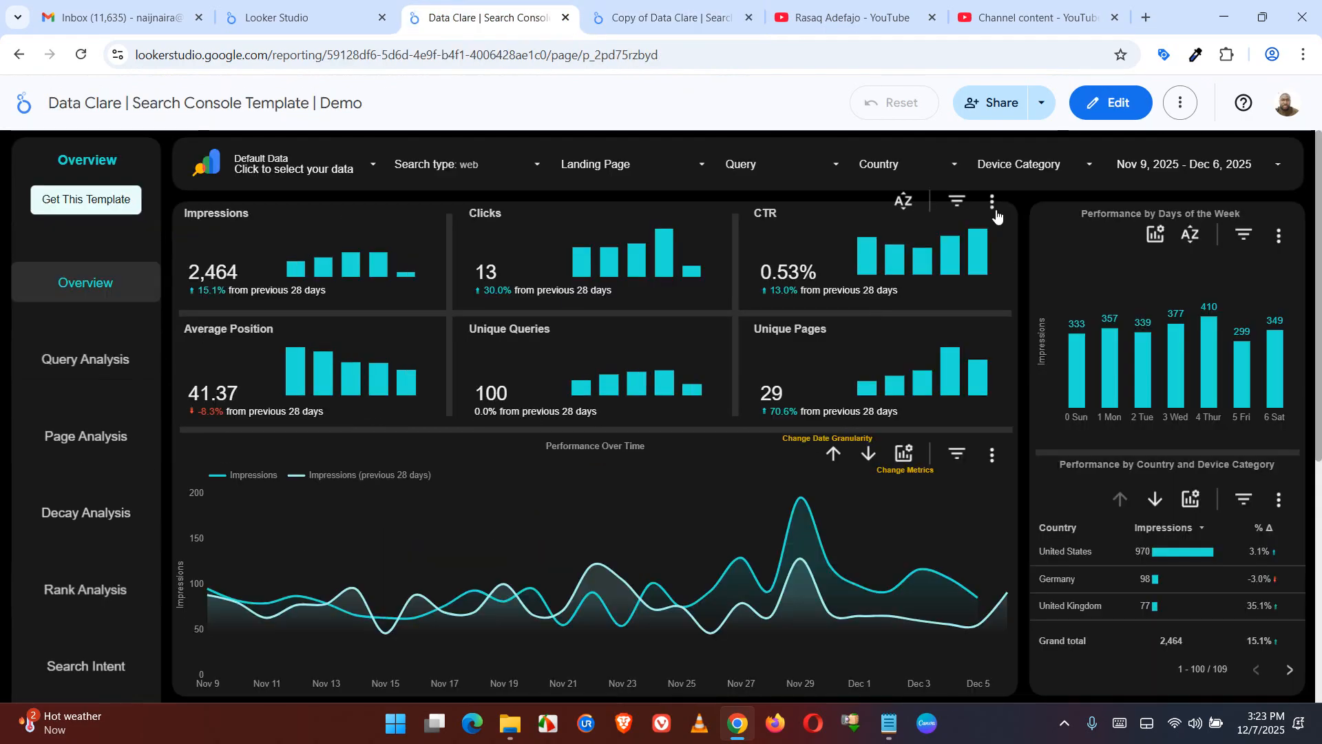
pyautogui.scroll(-6, 597, 473)
pyautogui.click(99, 343)
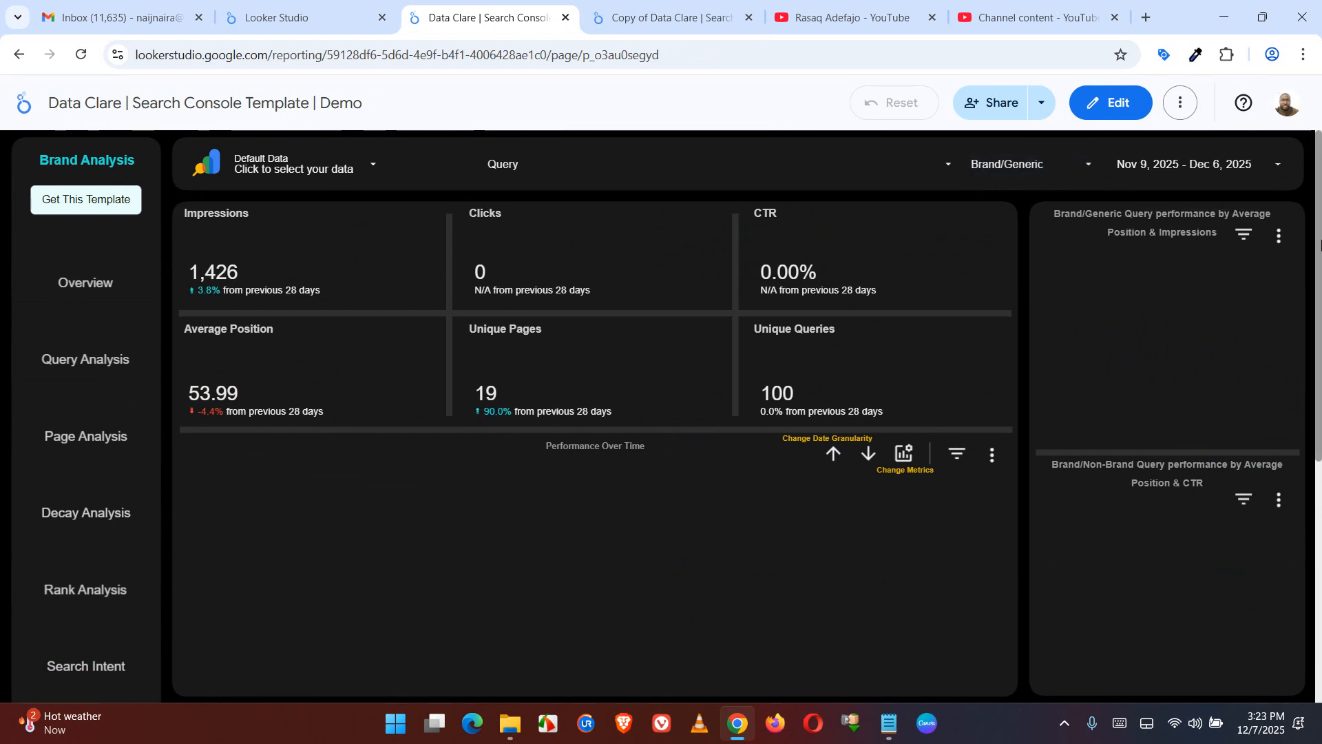
pyautogui.moveTo(1321, 245); pyautogui.dragTo(1321, 319)
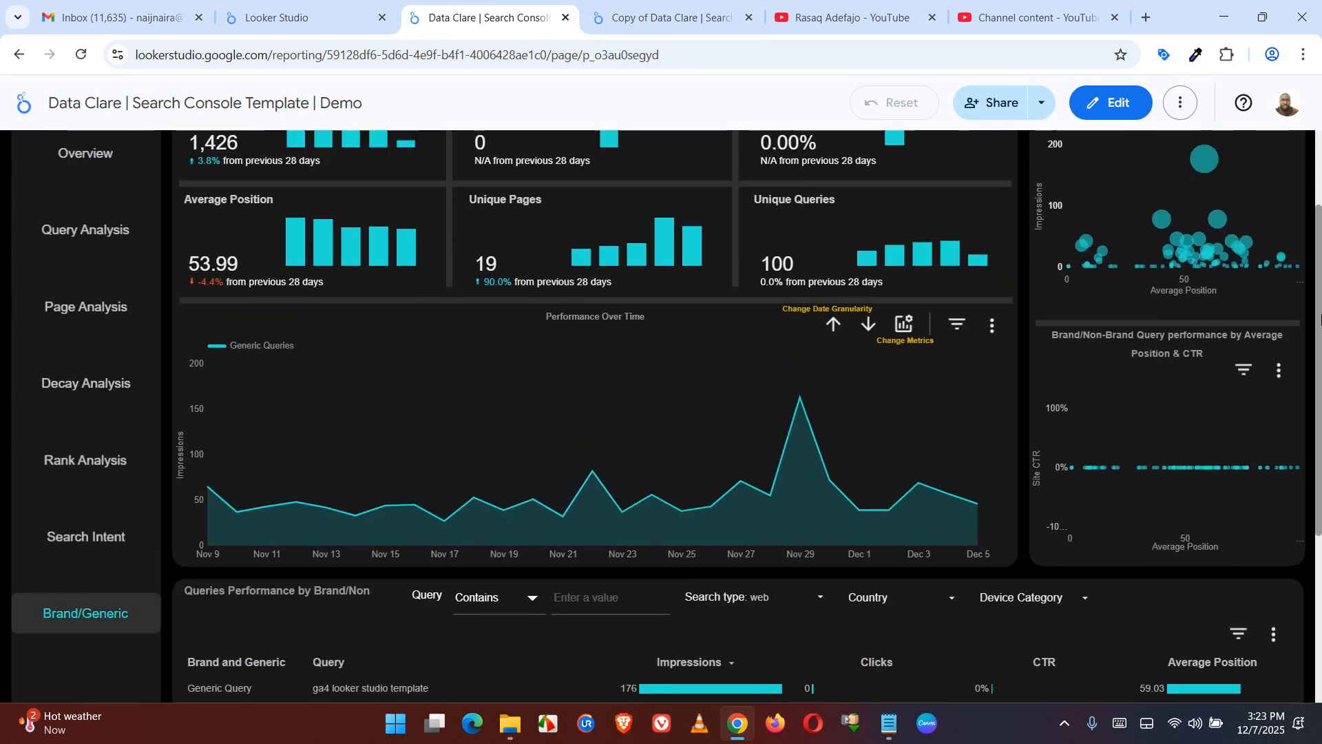
pyautogui.click(69, 545)
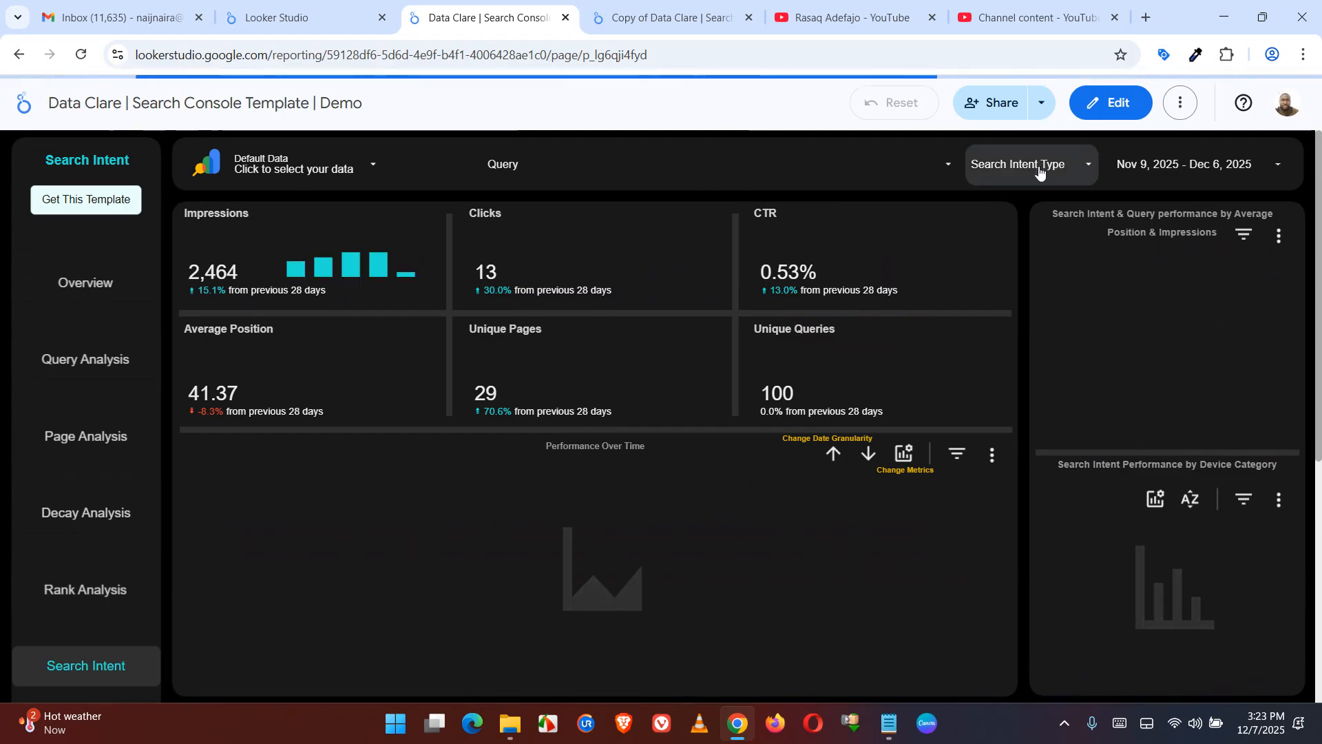
# Name the control field of the unlabeled drop-down list on the copied report's Search Intent page "Search Intent Type" and apply it
pyautogui.click(699, 6)
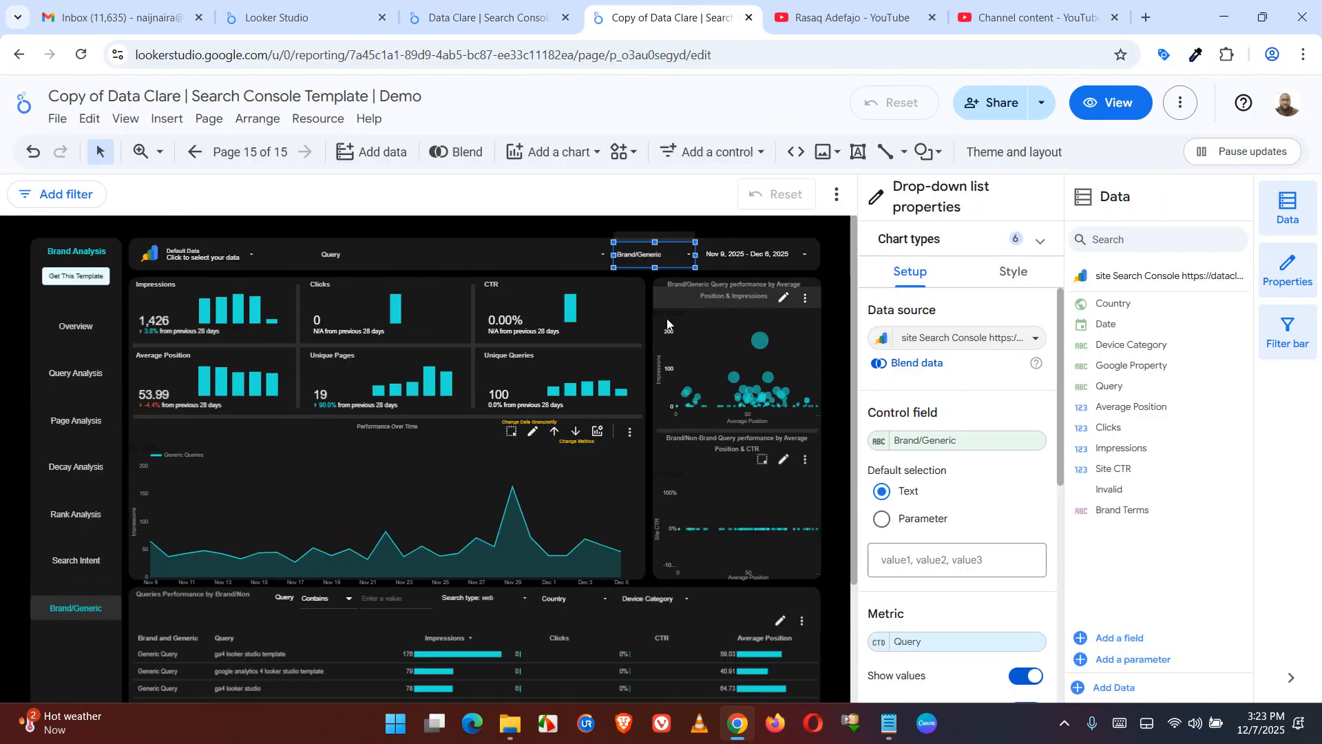
pyautogui.click(193, 157)
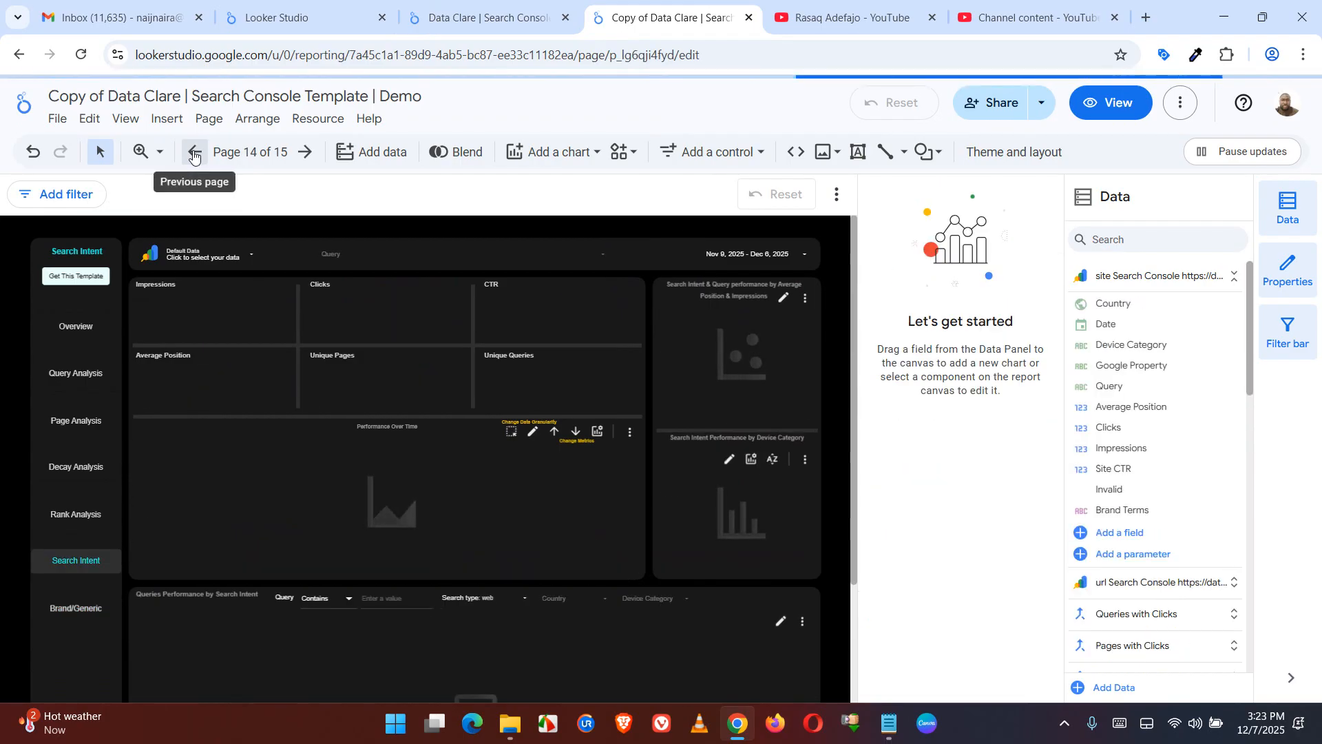
pyautogui.click(655, 243)
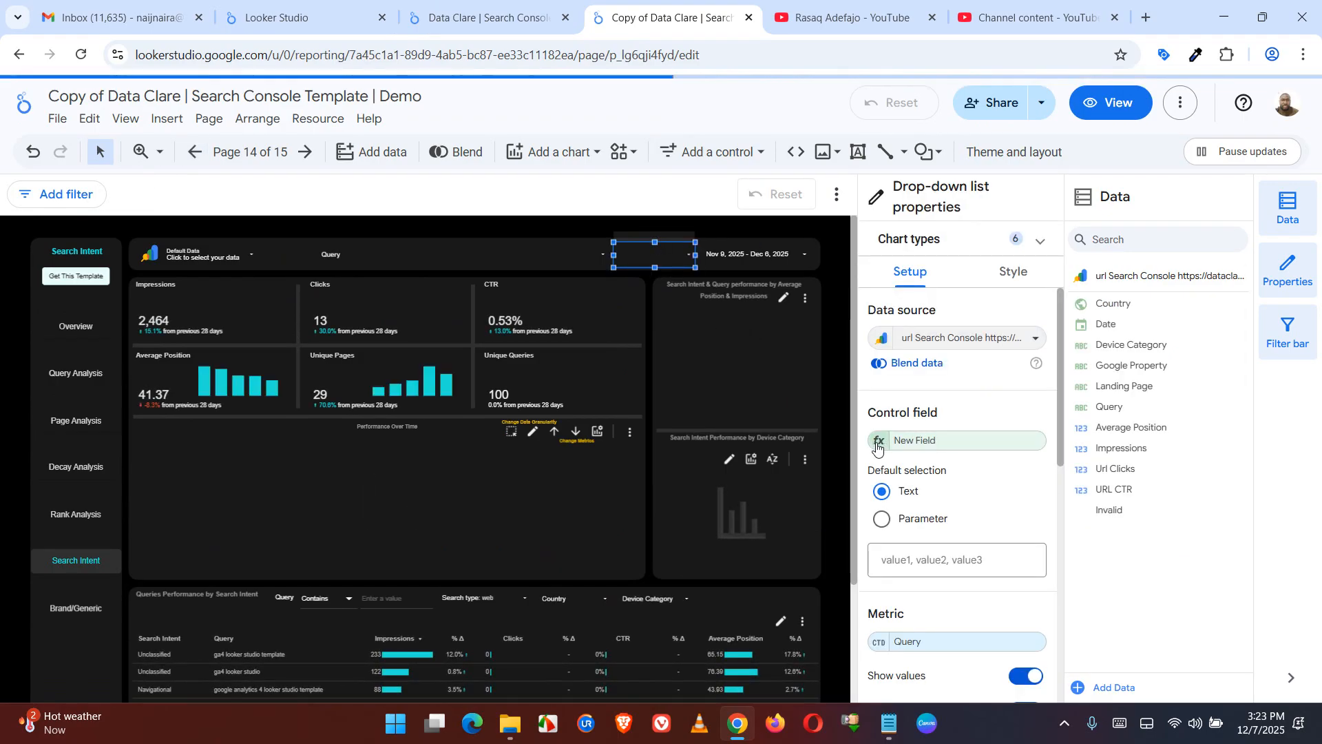
pyautogui.click(877, 445)
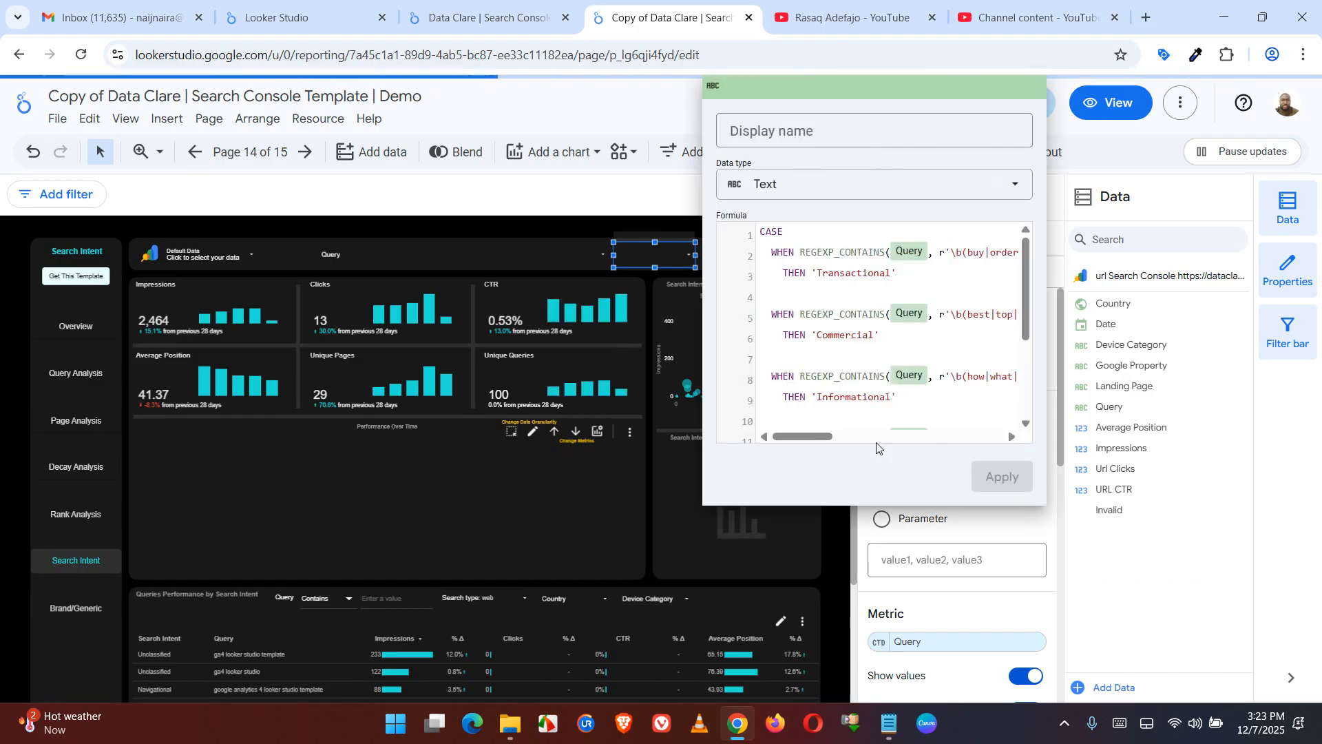
pyautogui.click(814, 138)
pyautogui.write('Se')
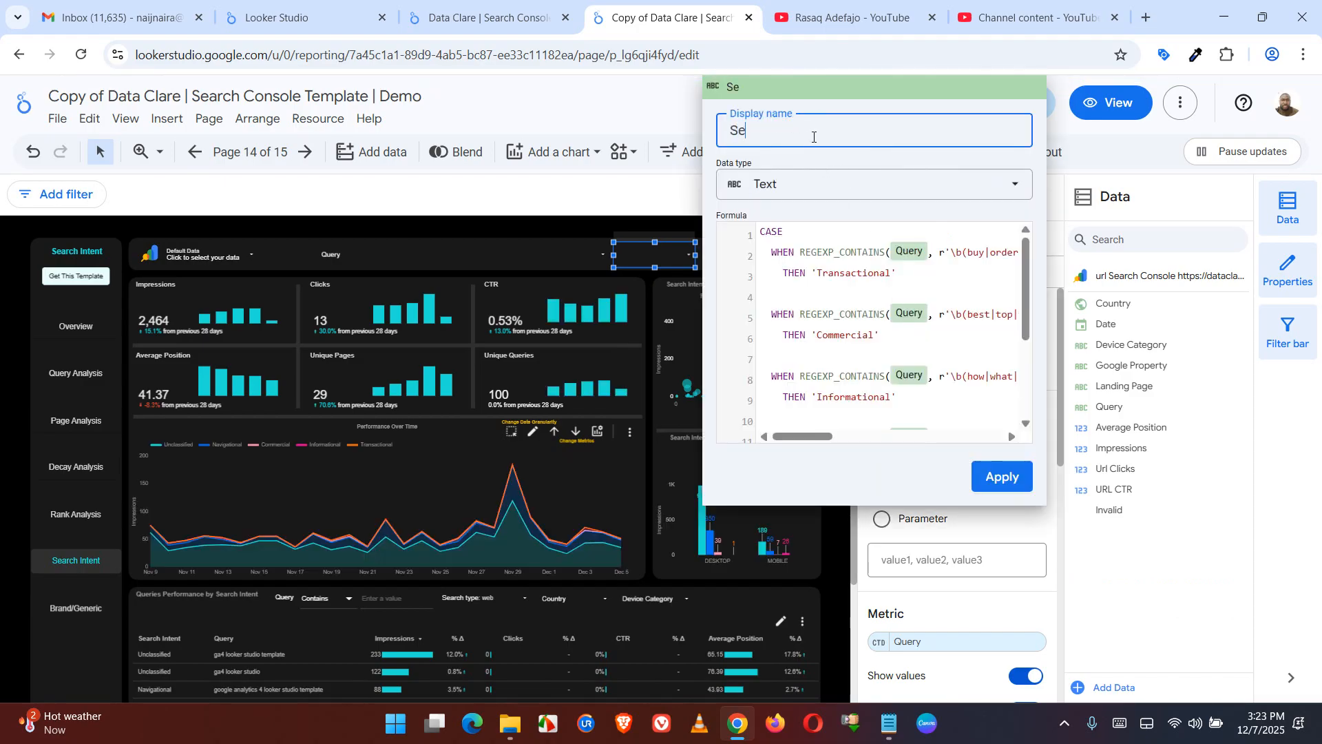
pyautogui.write('arch Intent Type')
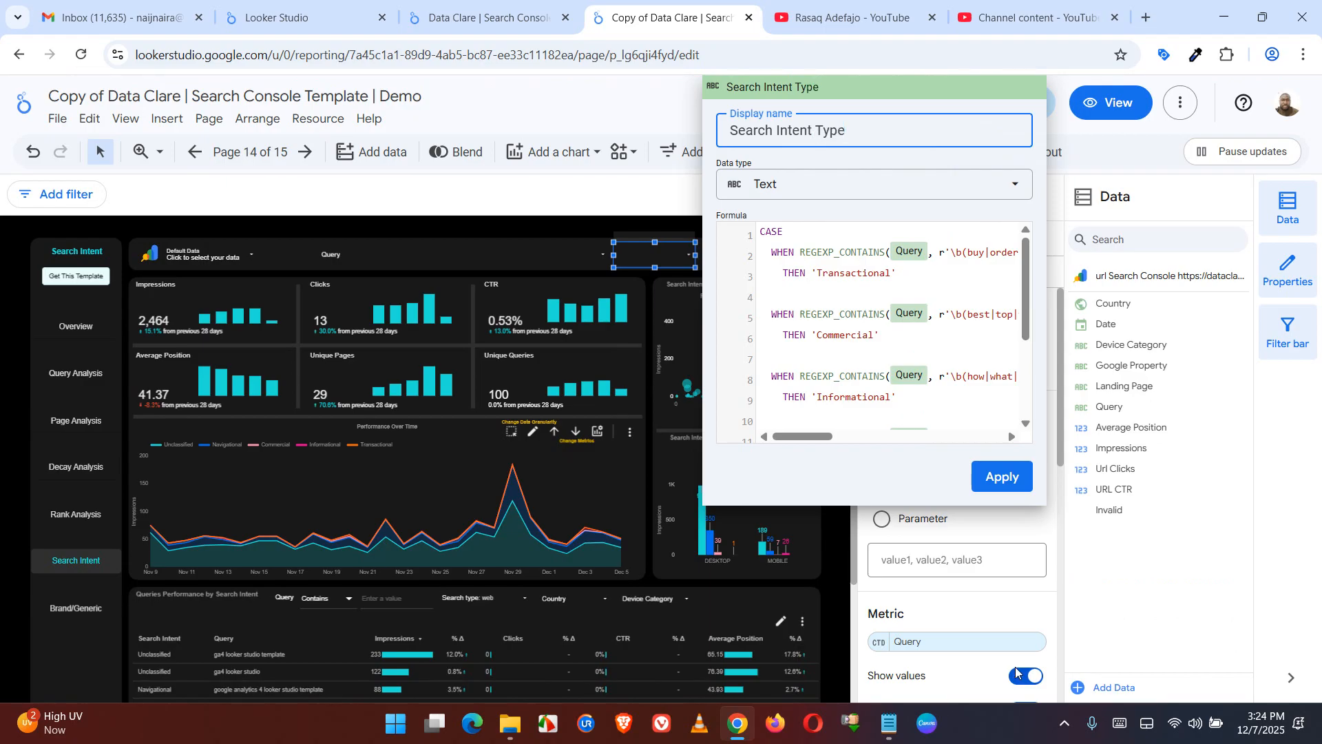
pyautogui.click(1006, 475)
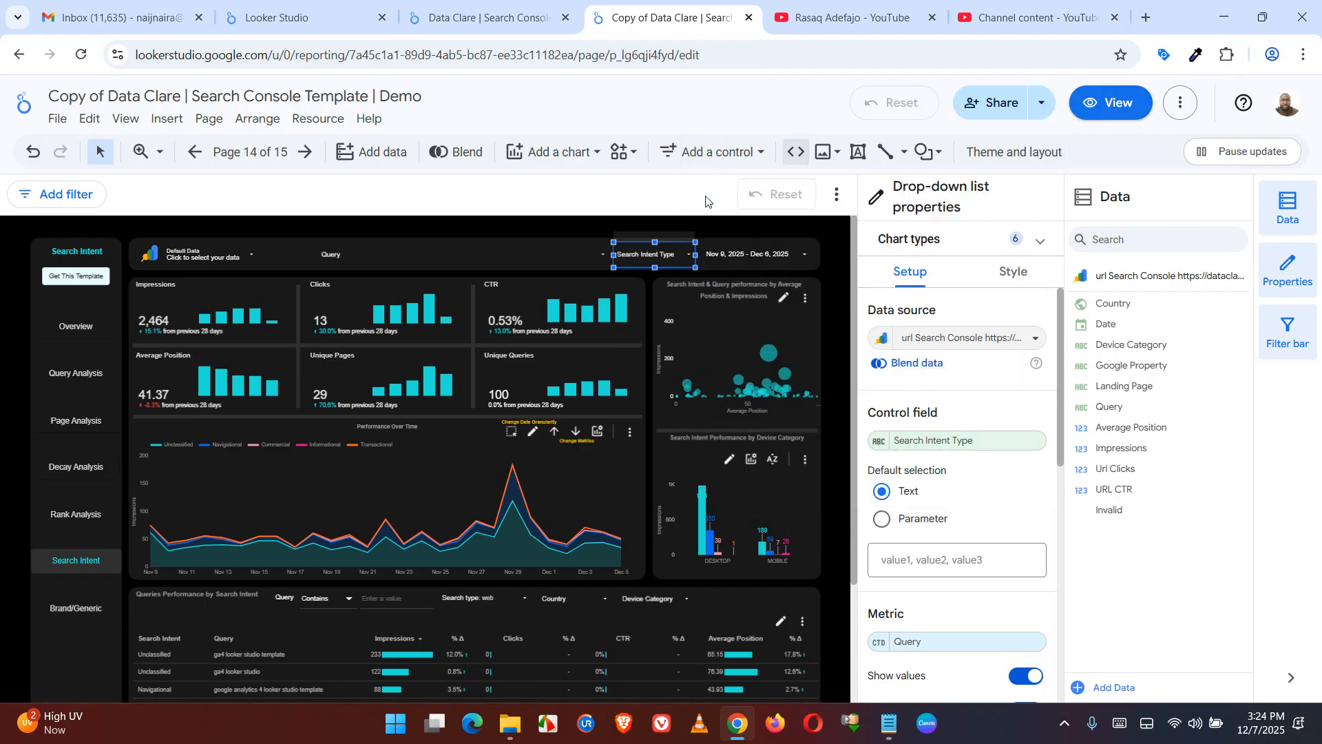
# Check the drop-down control names above the Queries Performance table on the original template's Query Analysis page
pyautogui.click(479, 26)
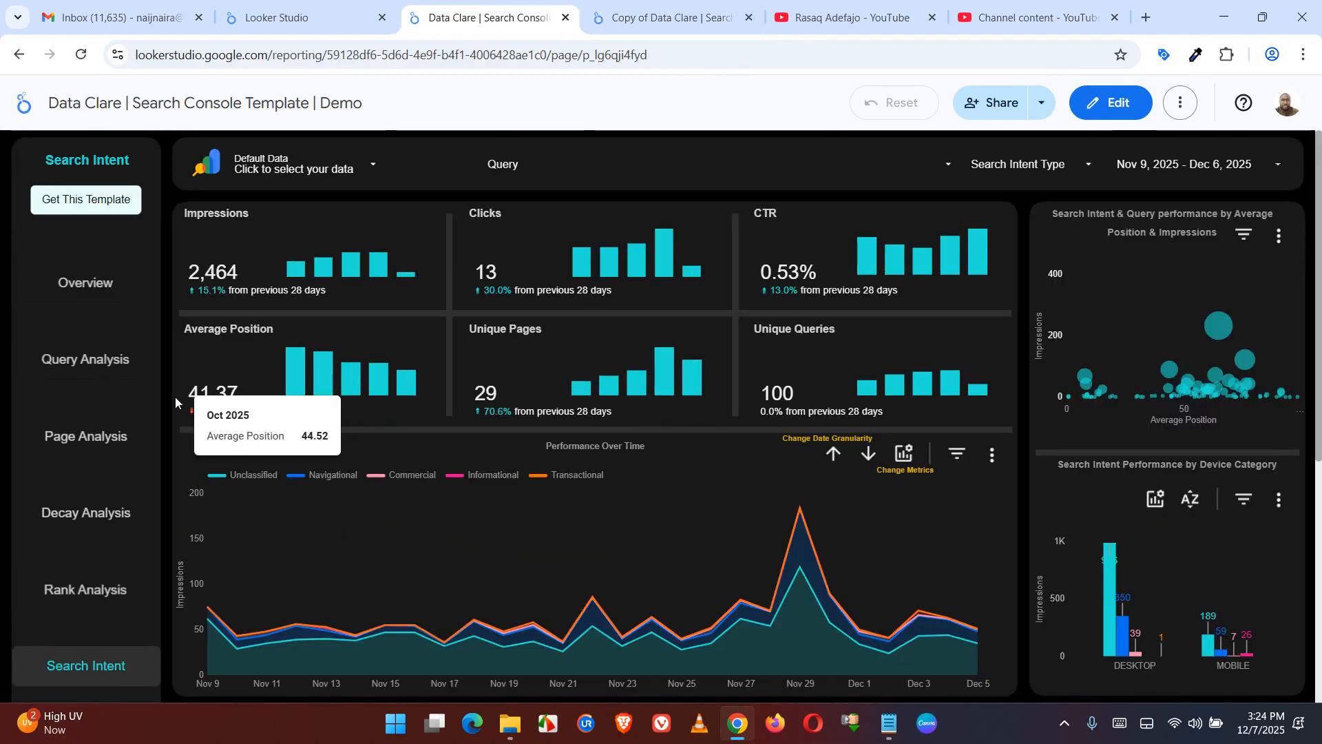
pyautogui.click(103, 361)
pyautogui.click(104, 361)
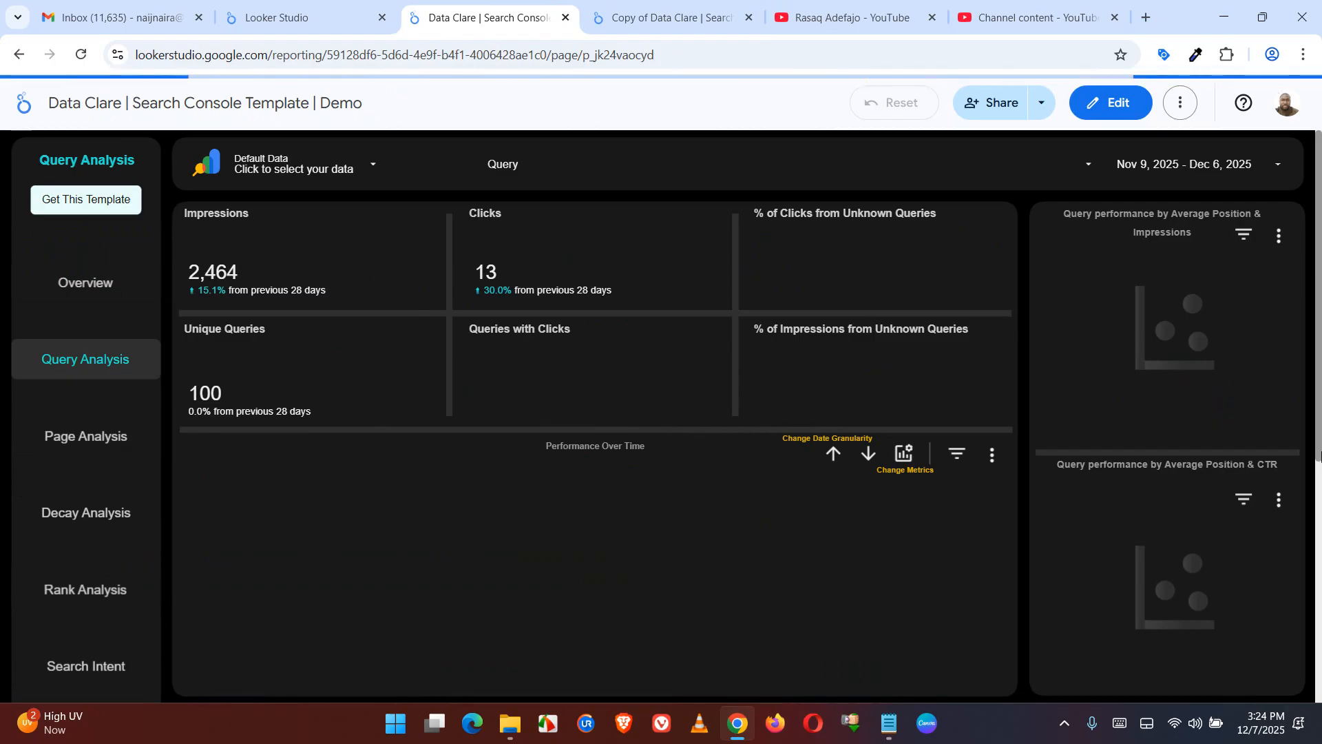
pyautogui.scroll(-3, 1069, 521)
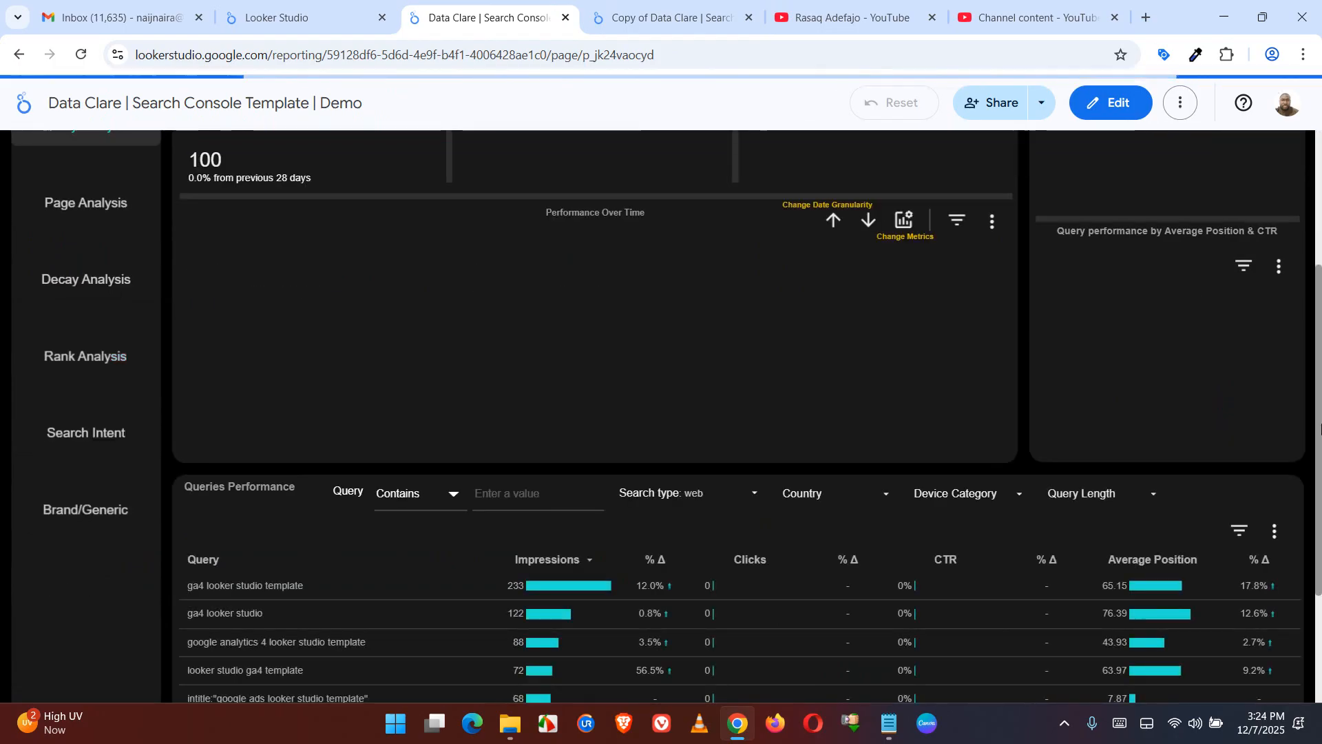
# View the copied report's Query Analysis page and inspect the drop-down beside Device Category above the Queries Performance table
pyautogui.click(660, 14)
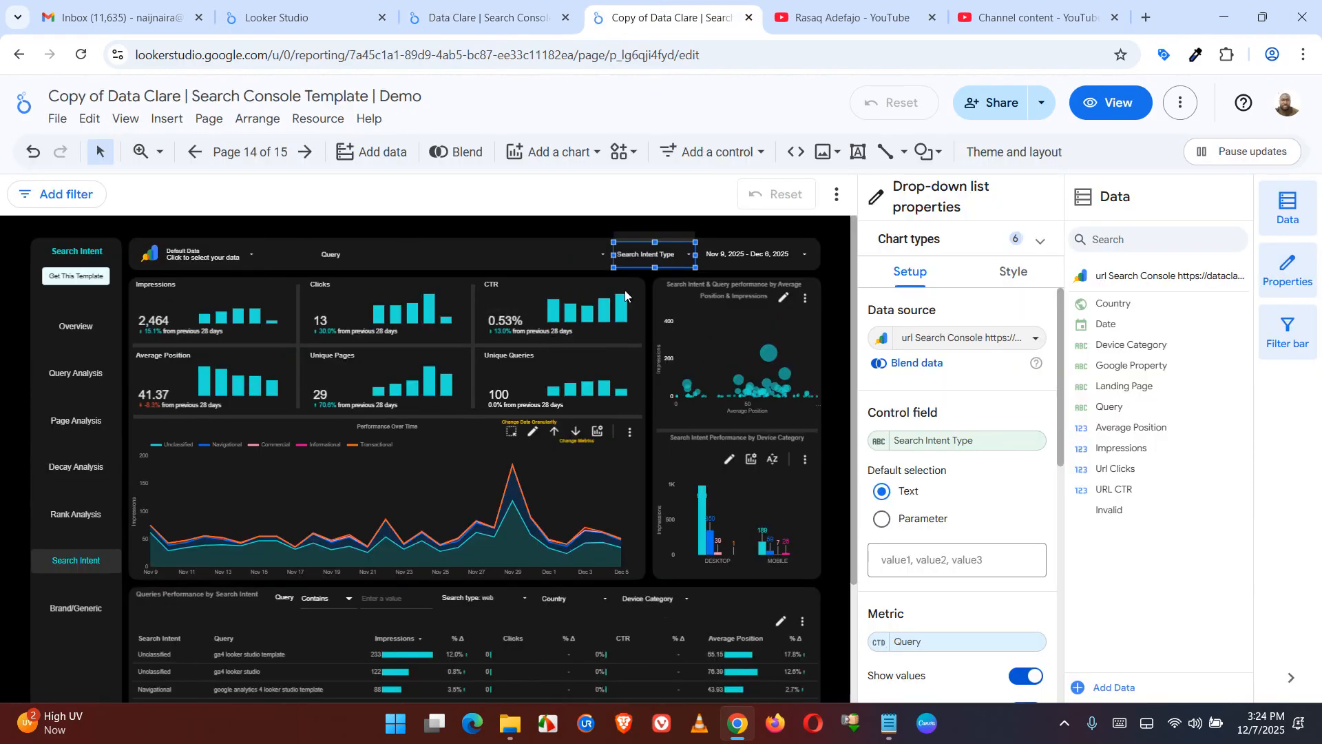
pyautogui.click(1099, 101)
pyautogui.click(92, 369)
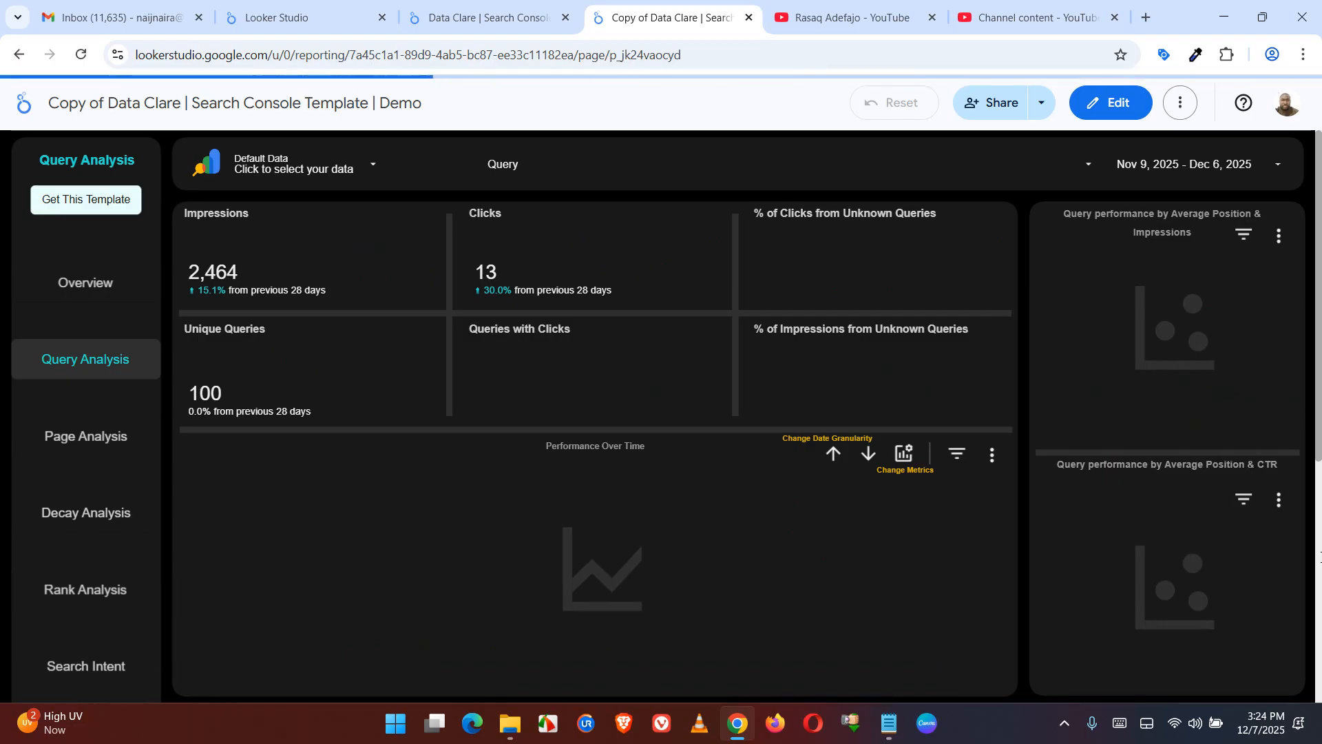
pyautogui.scroll(-6, 1321, 556)
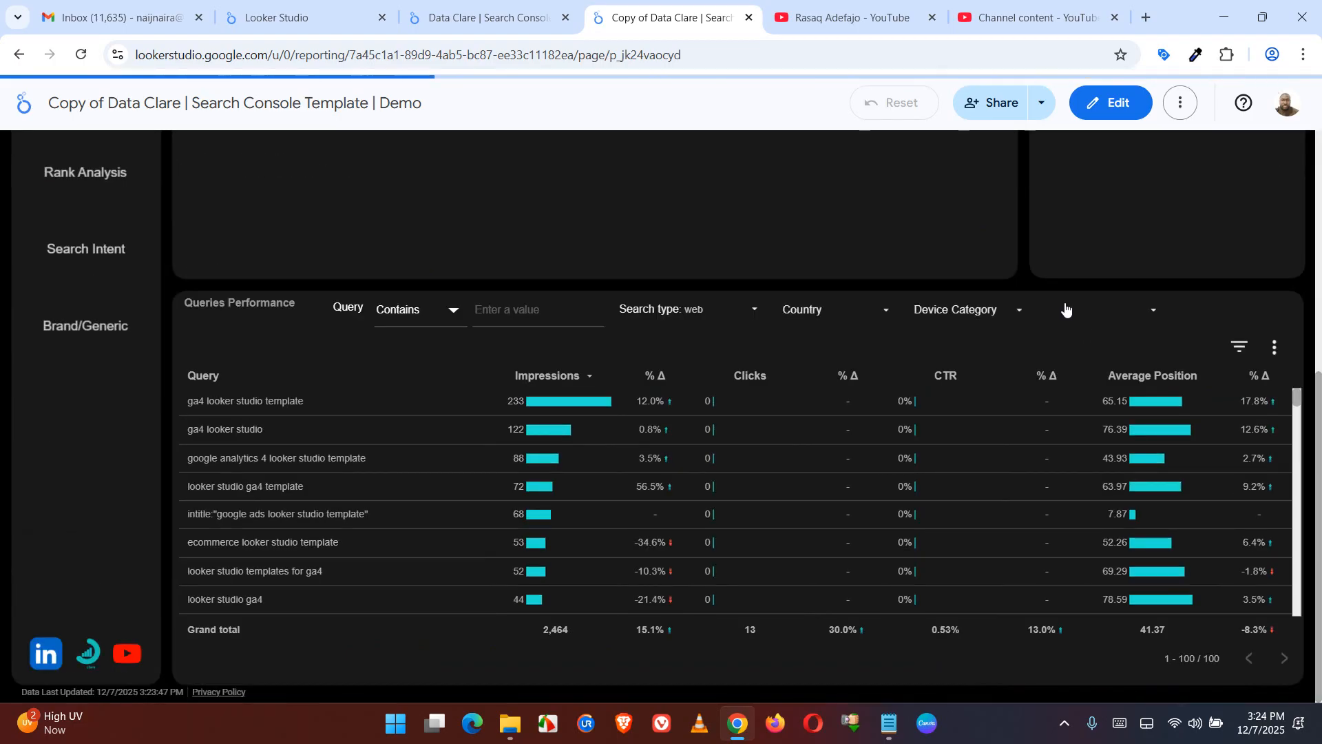
pyautogui.click(1095, 312)
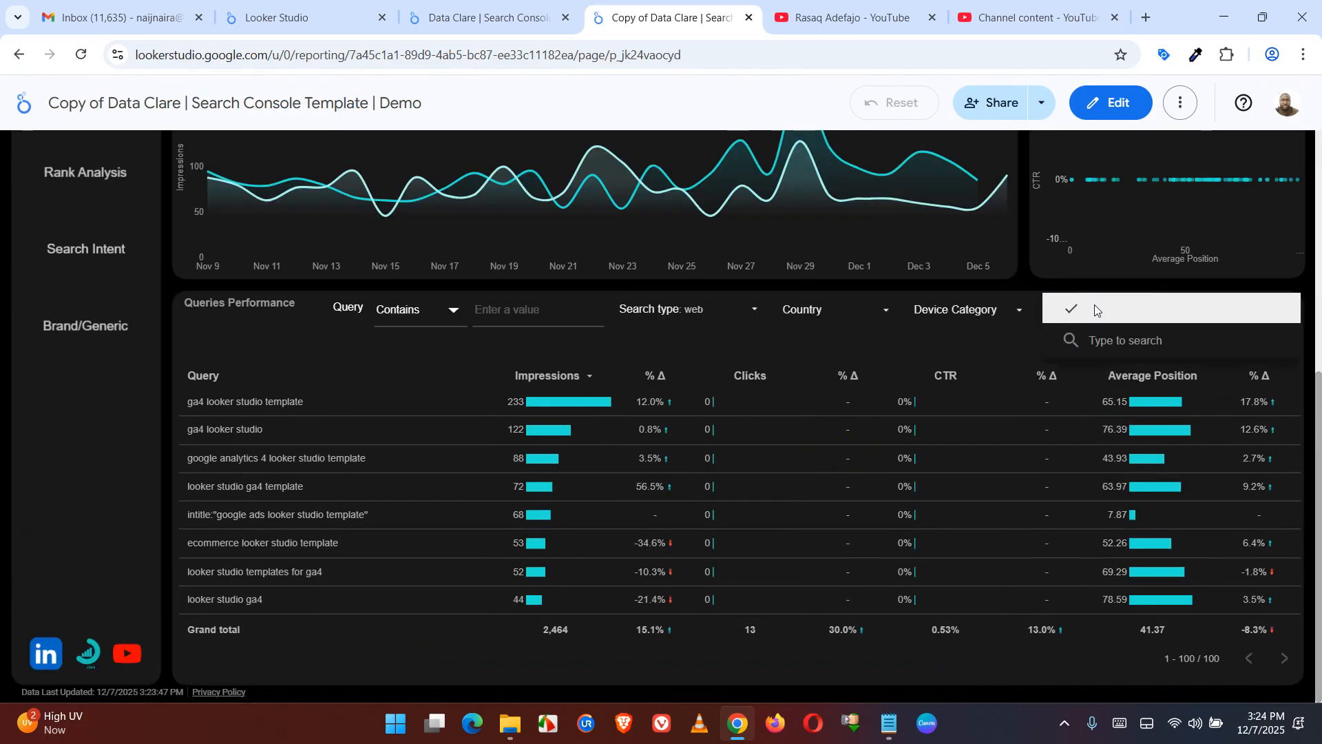
pyautogui.click(997, 356)
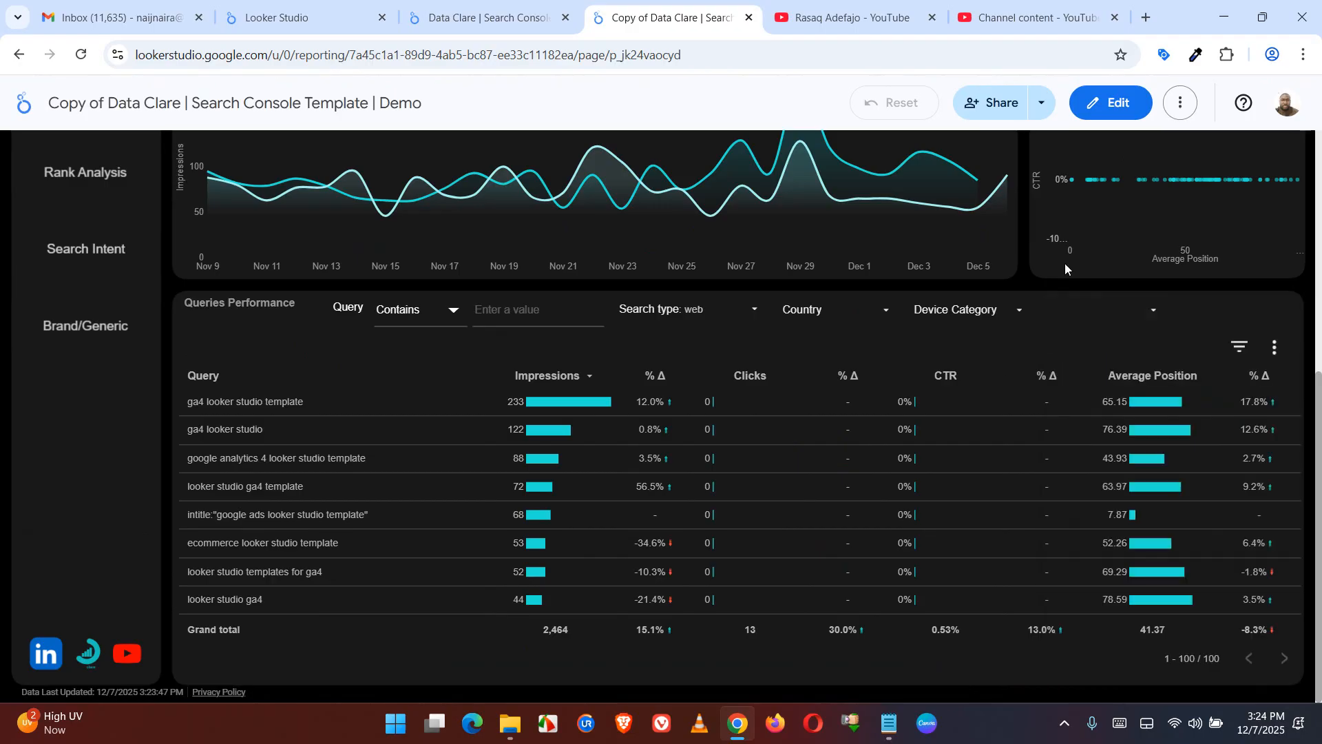
# Edit the report to name the control field of the drop-down beside Device Category "Query Length", apply it, and return to view mode
pyautogui.click(1094, 103)
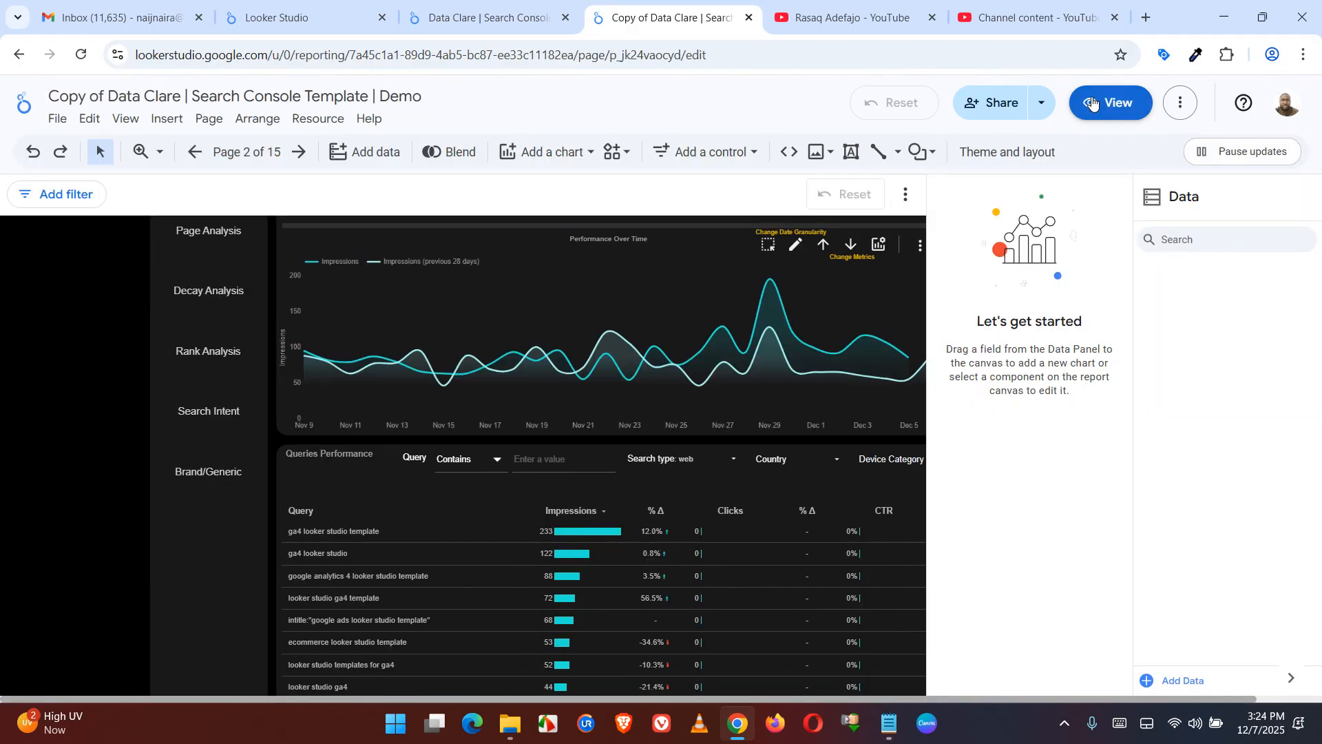
pyautogui.click(706, 528)
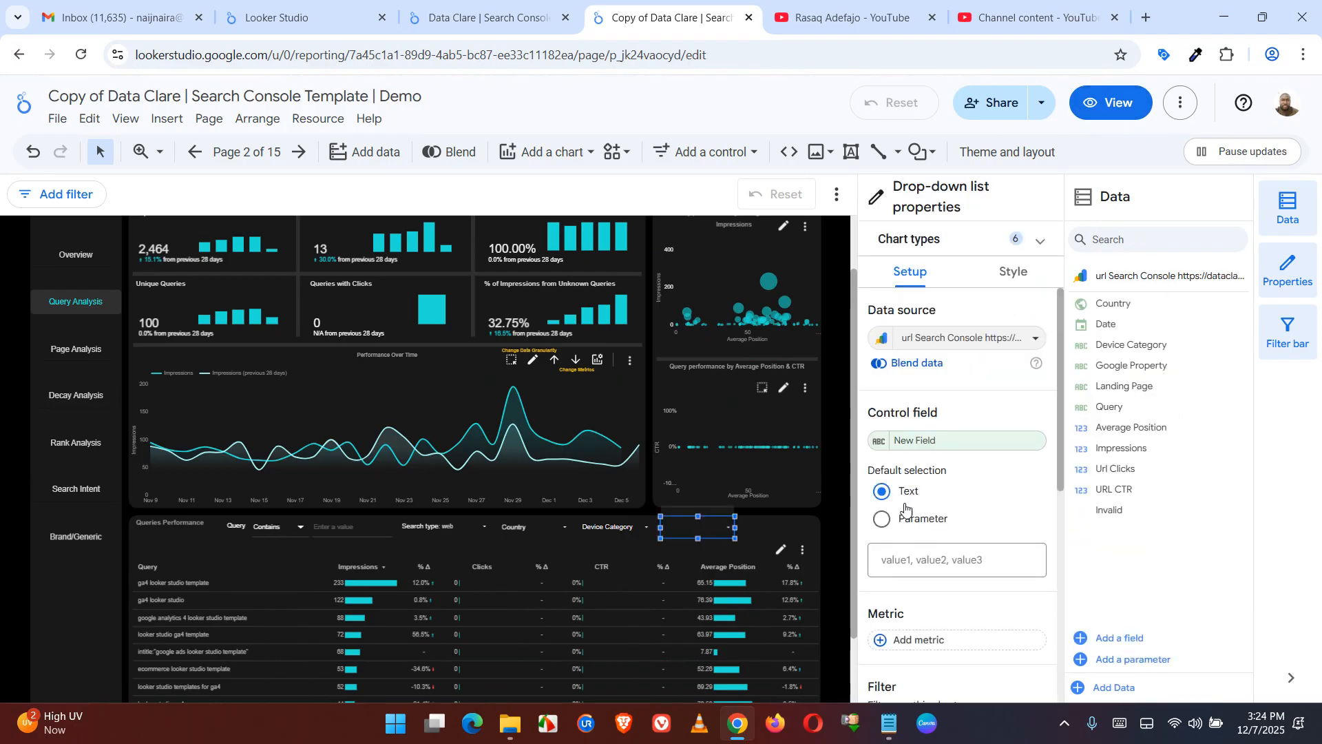
pyautogui.click(876, 444)
pyautogui.click(809, 131)
pyautogui.write('Query Length')
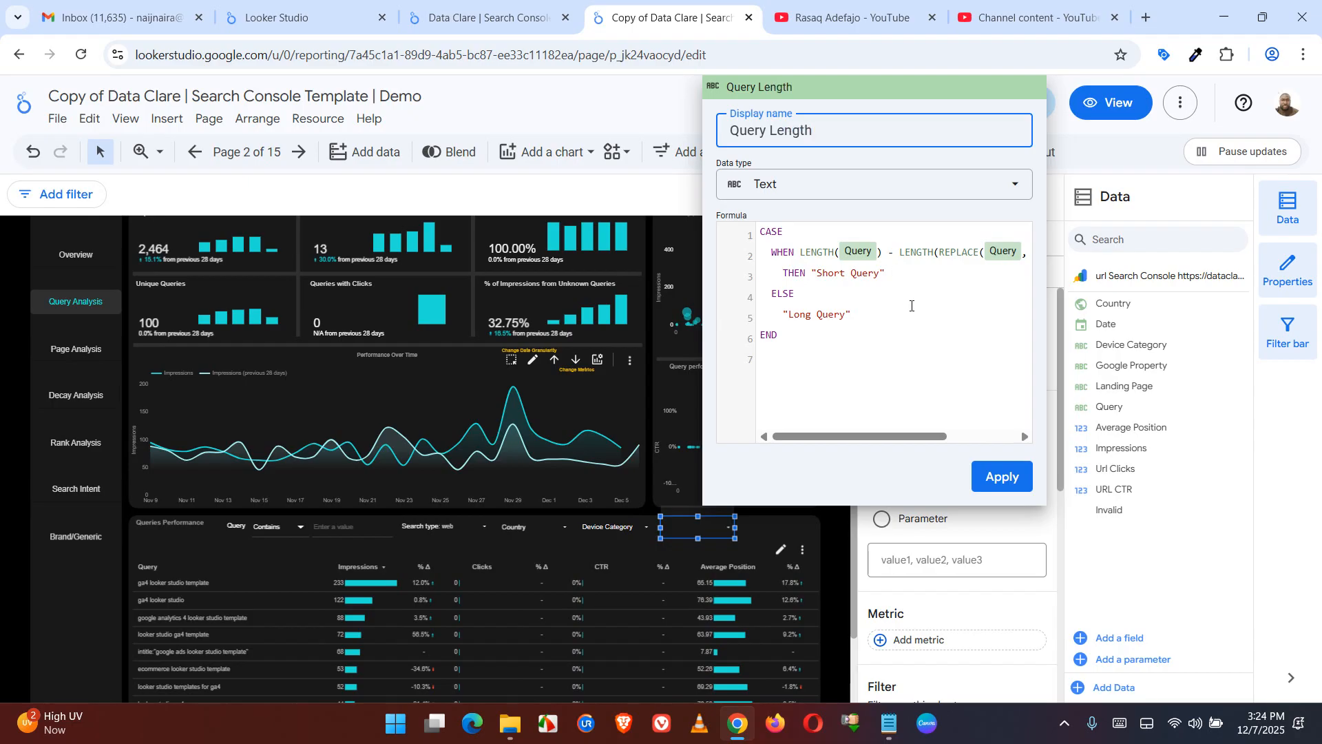
pyautogui.click(996, 478)
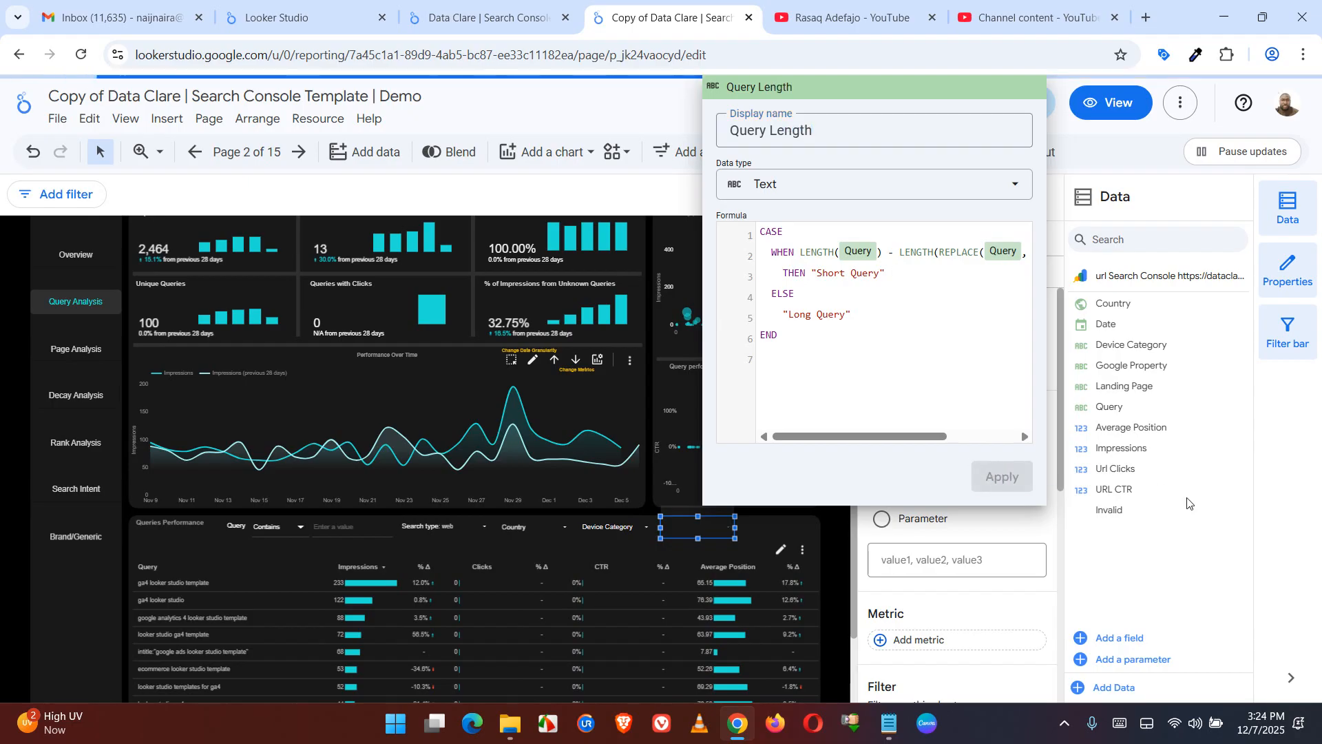
pyautogui.click(1268, 578)
pyautogui.click(1103, 110)
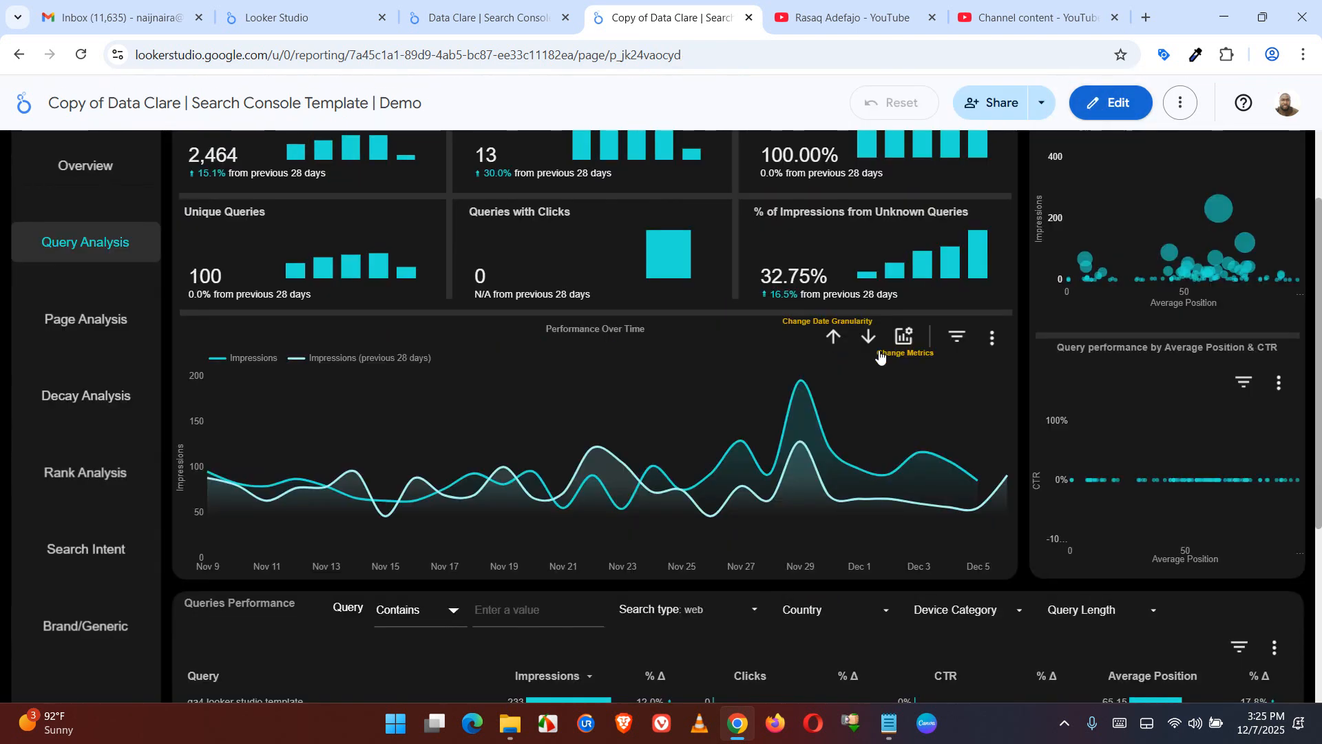
pyautogui.moveTo(1319, 421); pyautogui.dragTo(1321, 177)
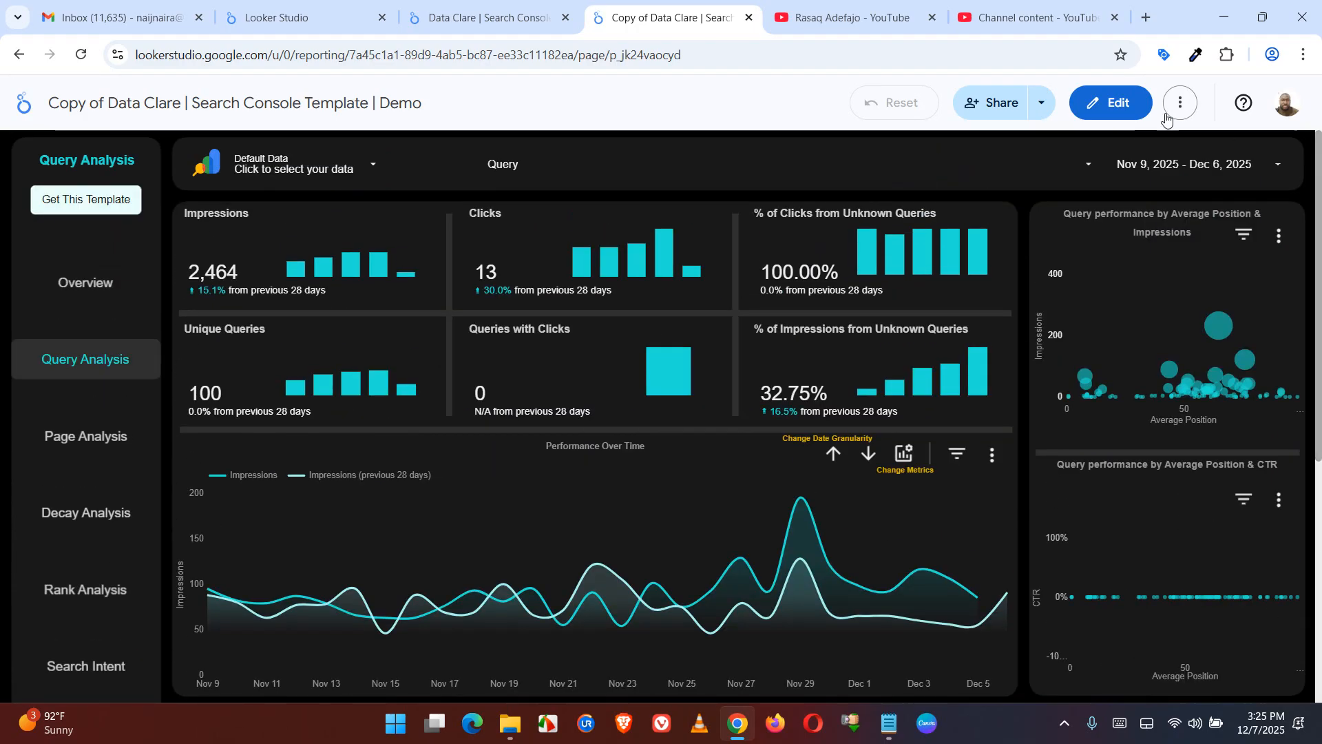